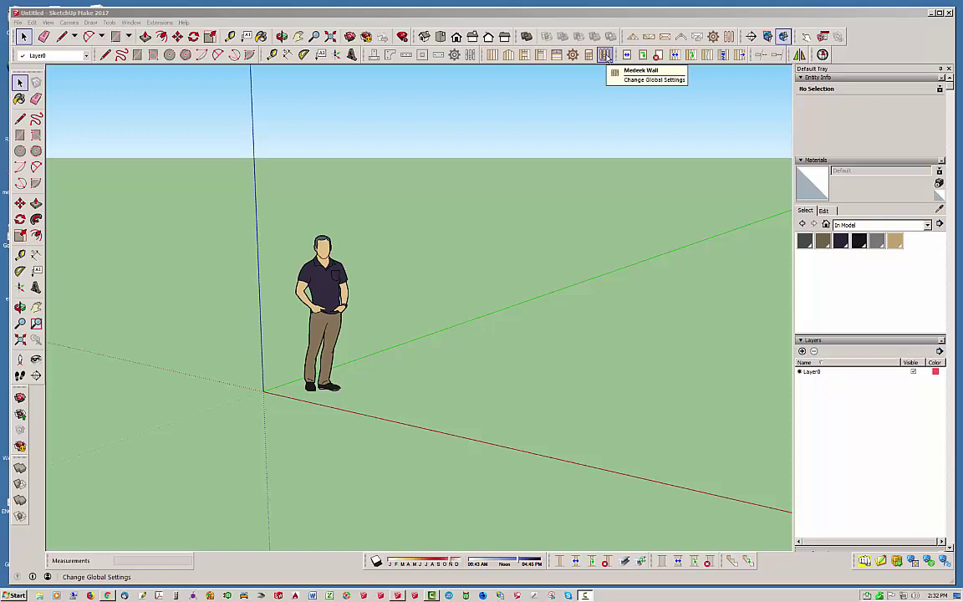
- Open Medeek Wall Global Settings on the Materials tab listing the nine custom library materials
click(606, 56)
drag(559, 112, 644, 112)
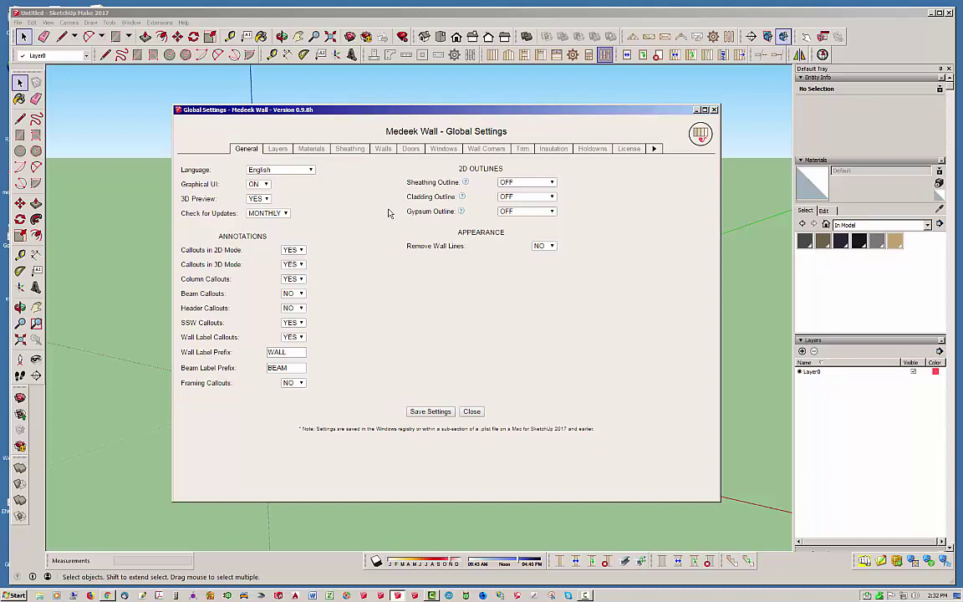
click(318, 151)
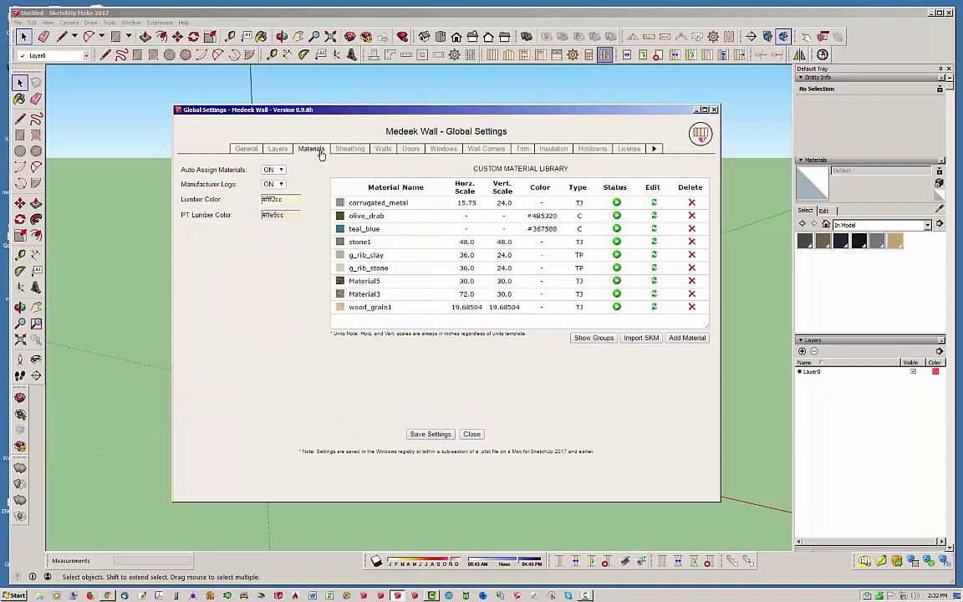
drag(450, 115, 423, 110)
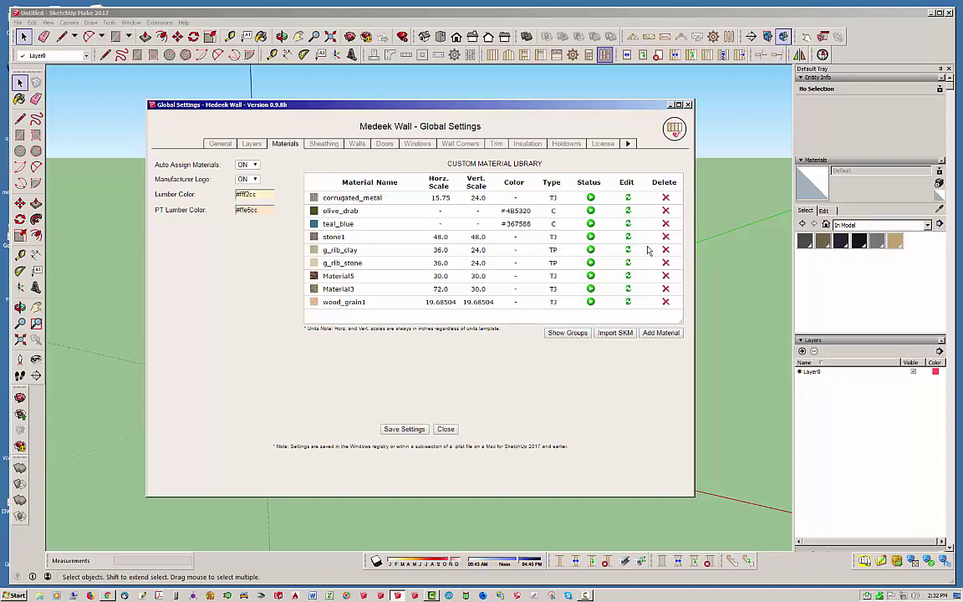
drag(638, 105, 645, 107)
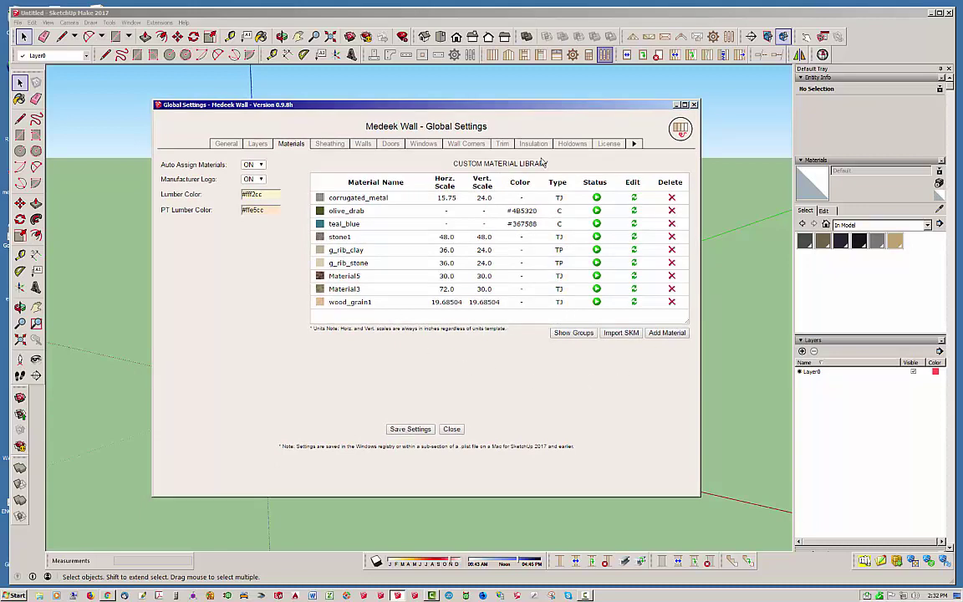
drag(500, 106, 469, 96)
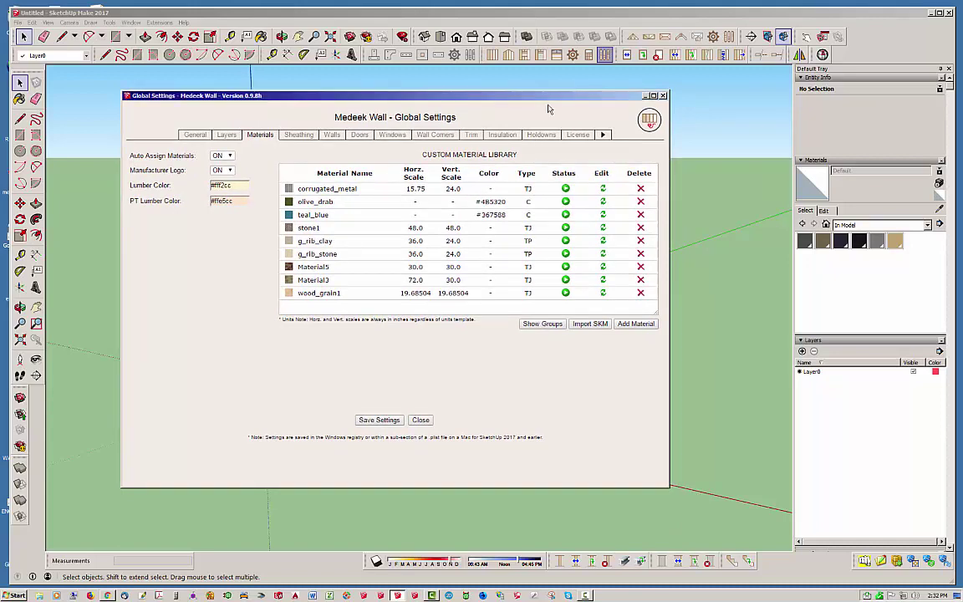
mouse_move(495, 97)
mouse_down()
mouse_move(522, 107)
mouse_move(496, 109)
mouse_up()
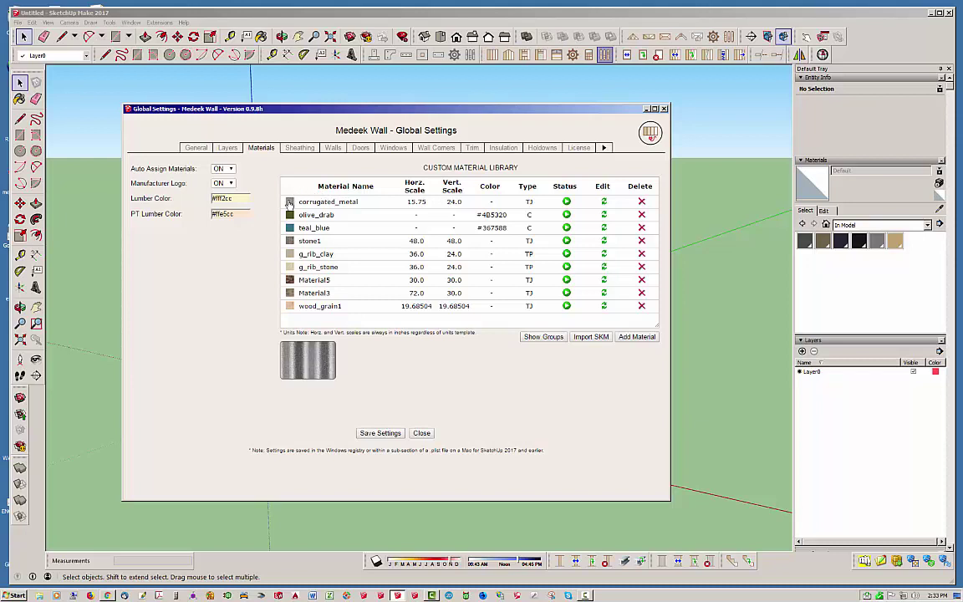
mouse_move(291, 217)
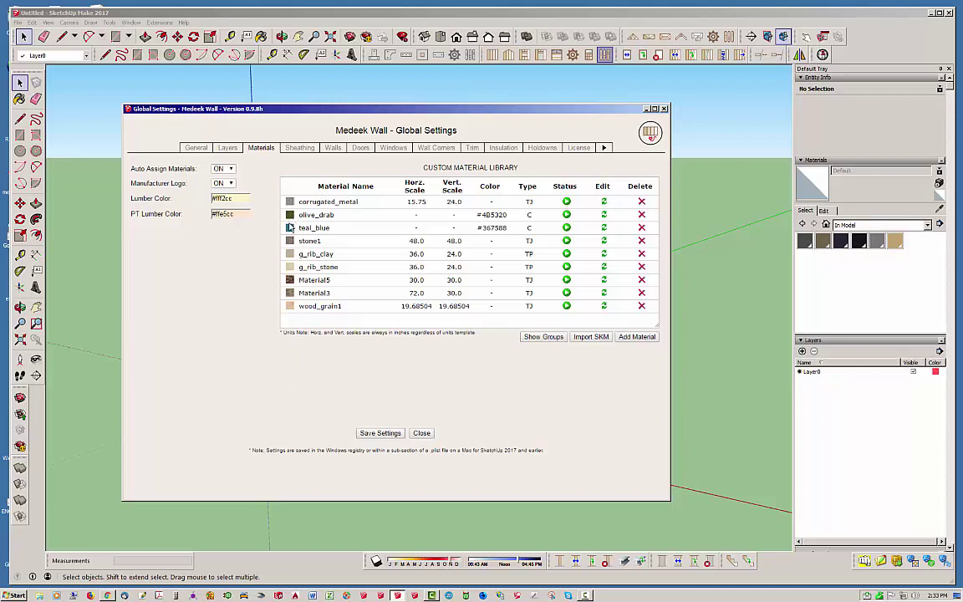
mouse_move(291, 242)
double_click(515, 214)
click(566, 266)
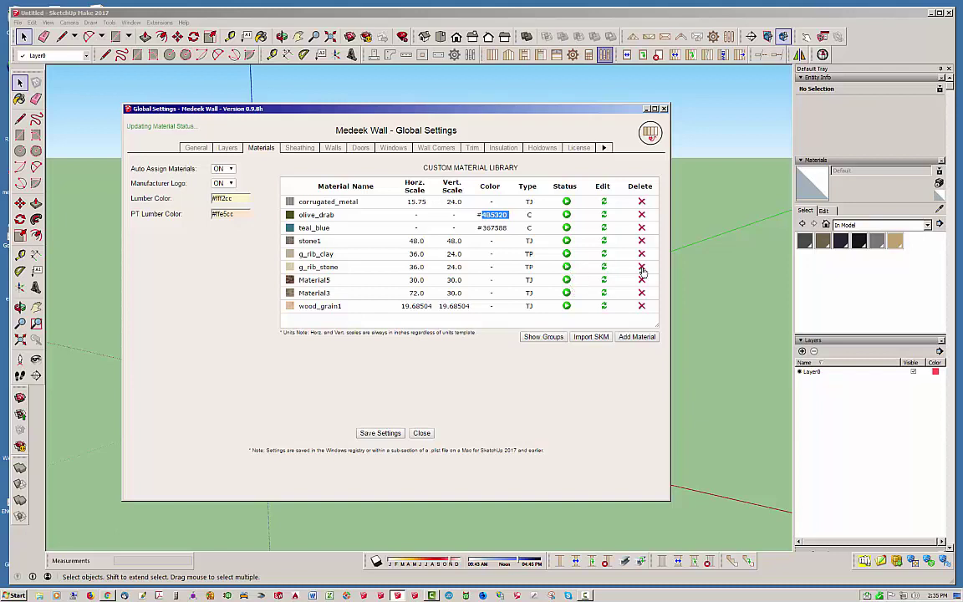
click(565, 266)
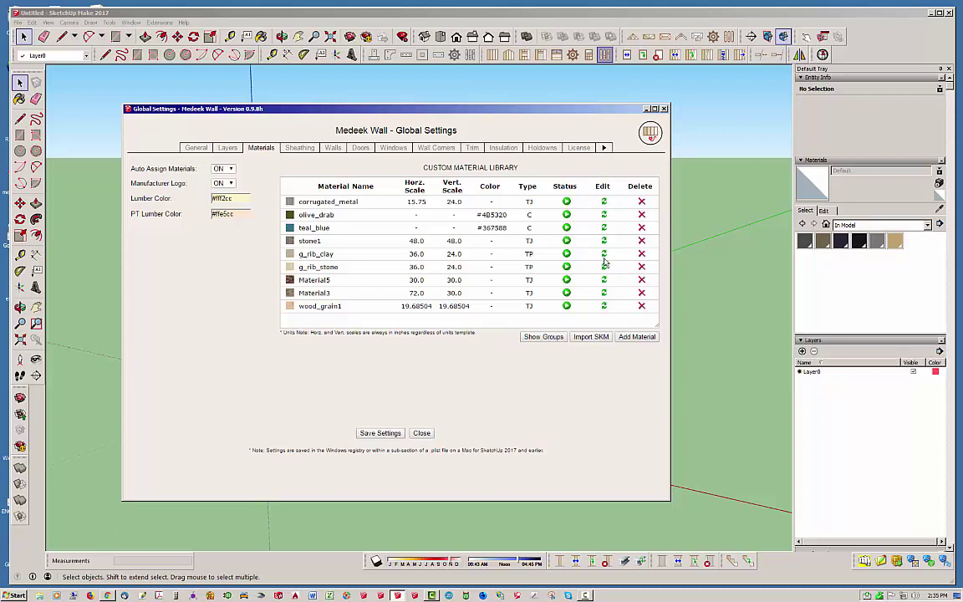
click(570, 282)
click(566, 292)
click(566, 306)
click(566, 280)
click(566, 293)
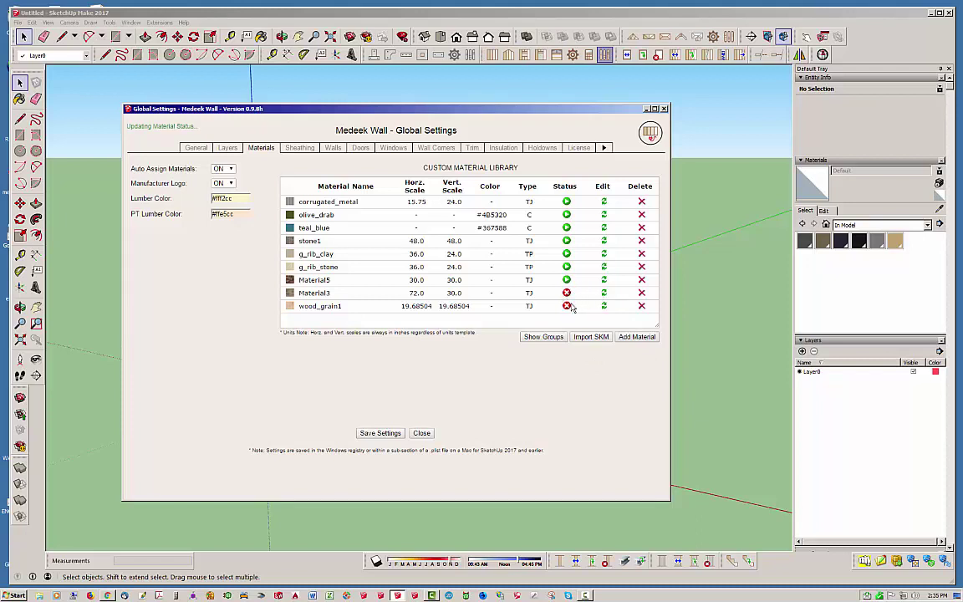
click(567, 305)
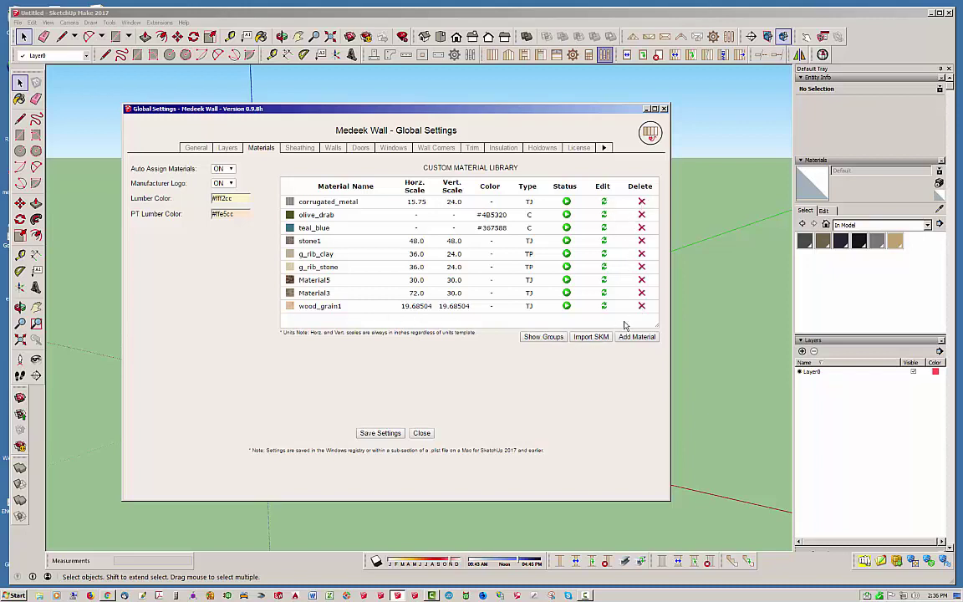
- Permanently delete Material3 from the custom material library
click(640, 294)
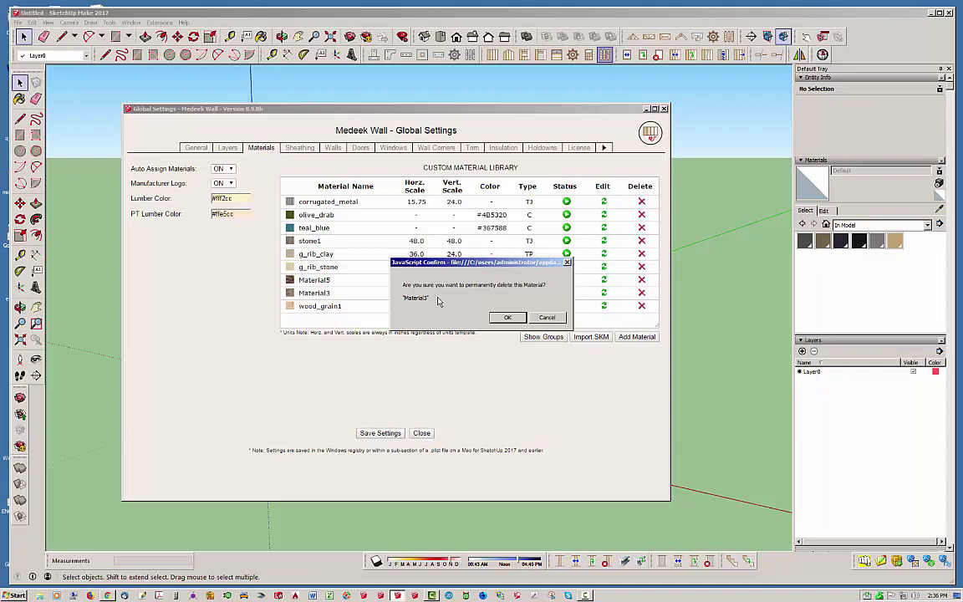
click(504, 317)
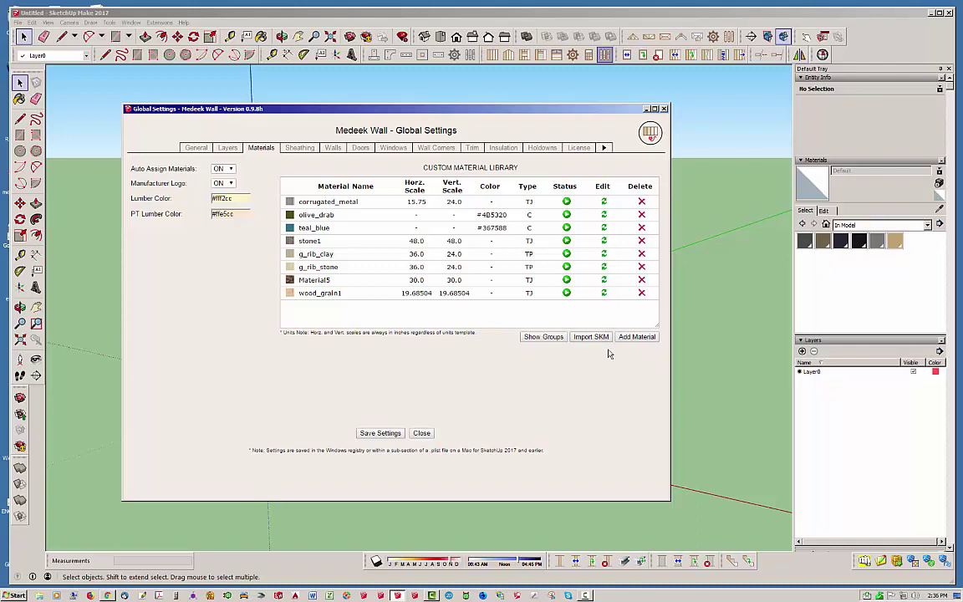
drag(544, 107, 505, 86)
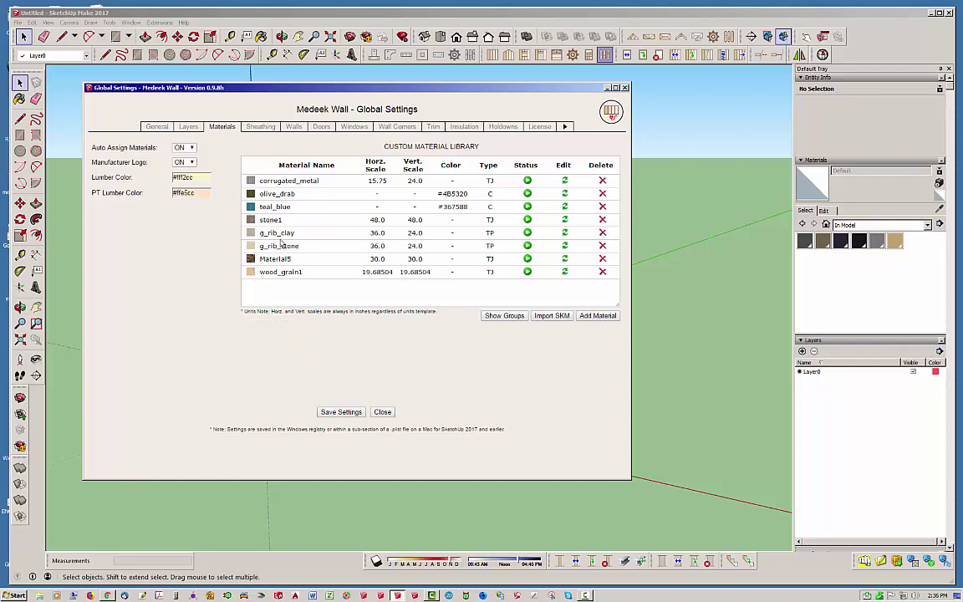
- Switch g_rib_clay to Ext. Wainscoting usage, keeping it Active and Texture, and save it
click(564, 232)
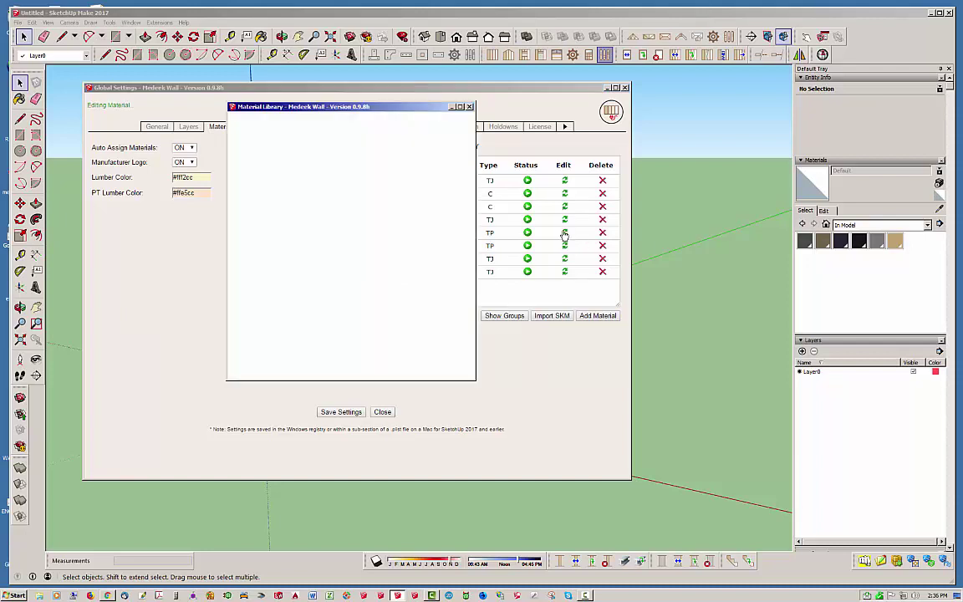
drag(380, 108, 370, 140)
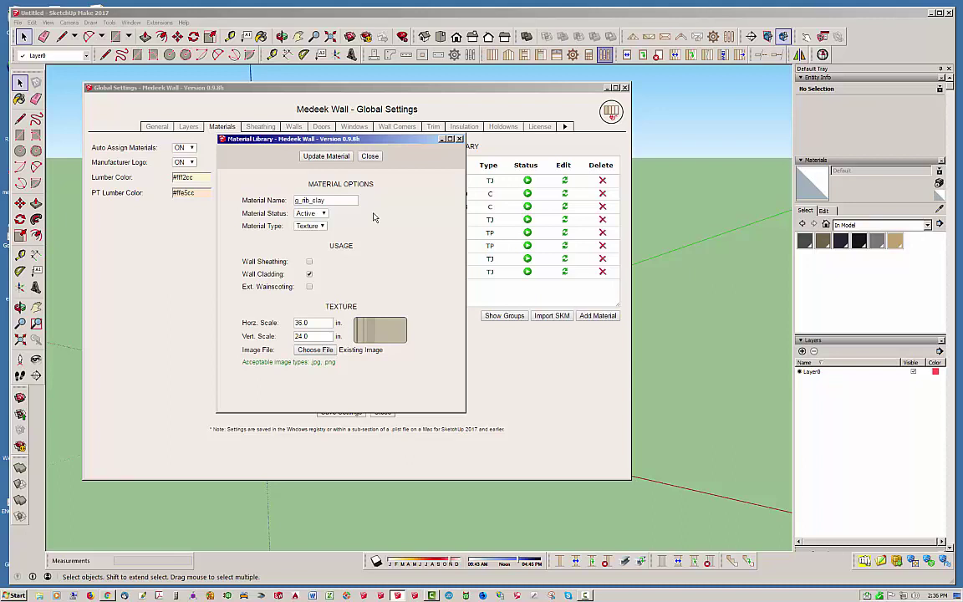
click(323, 214)
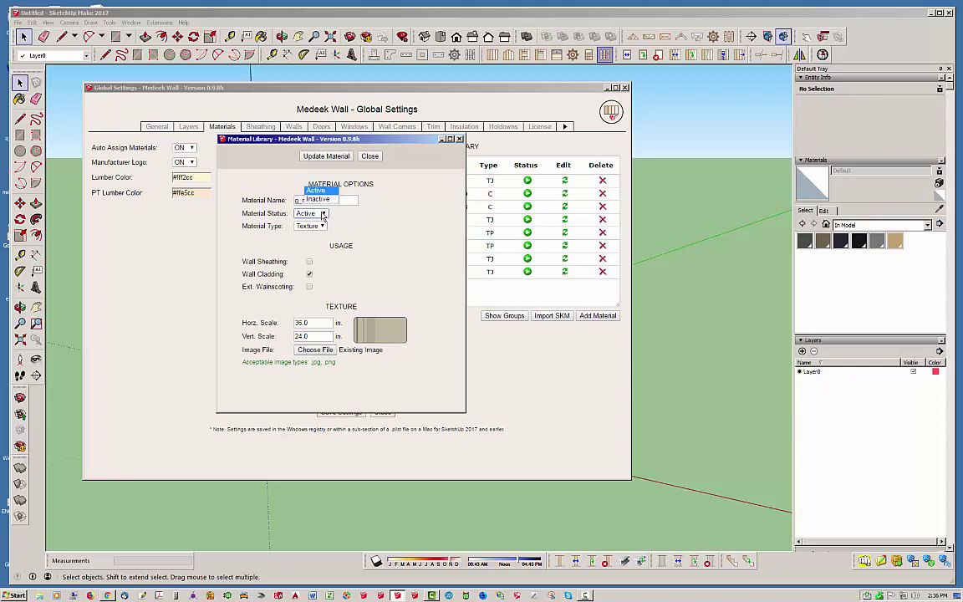
click(323, 214)
click(322, 214)
click(321, 216)
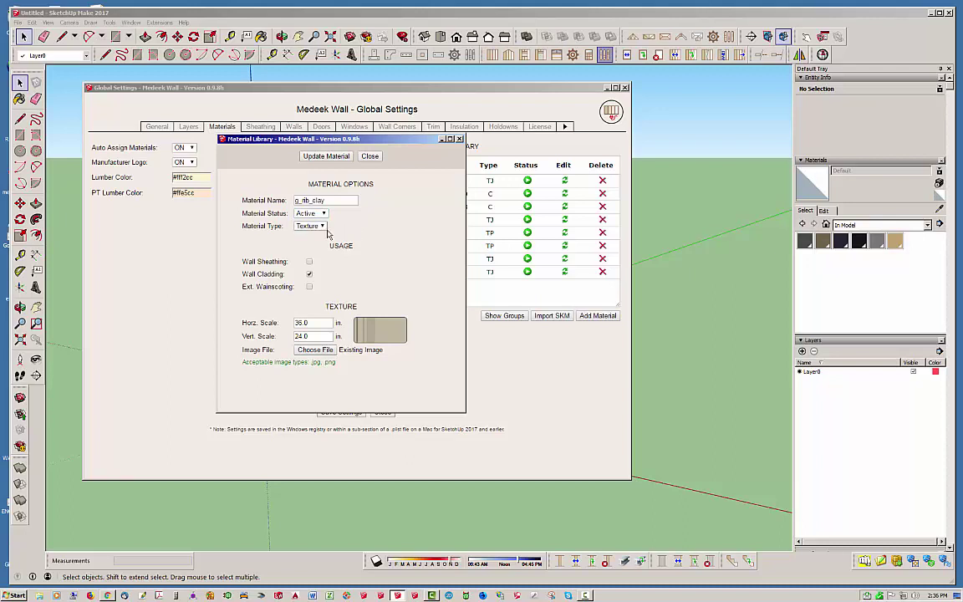
click(322, 227)
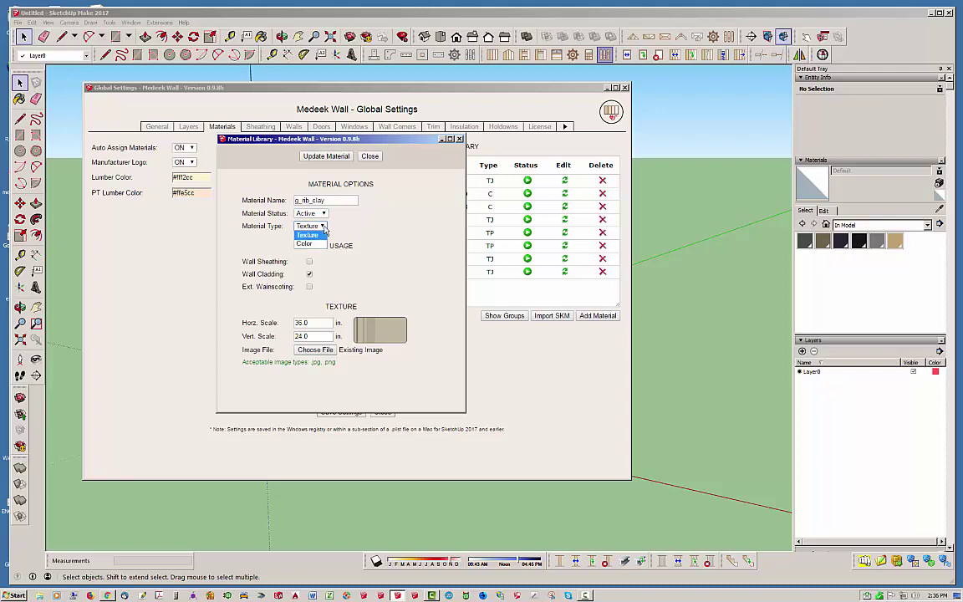
click(372, 222)
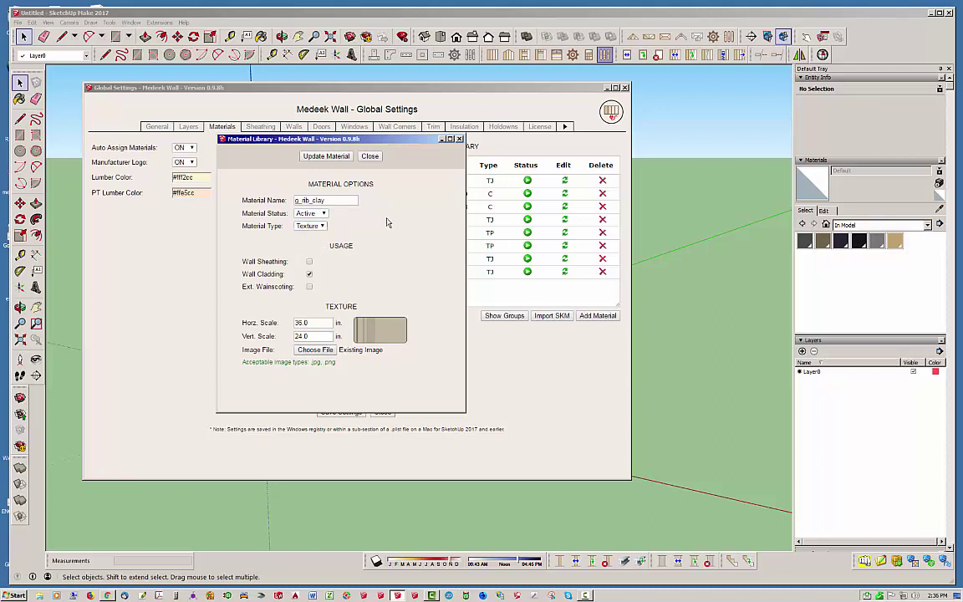
click(309, 262)
click(310, 262)
click(310, 287)
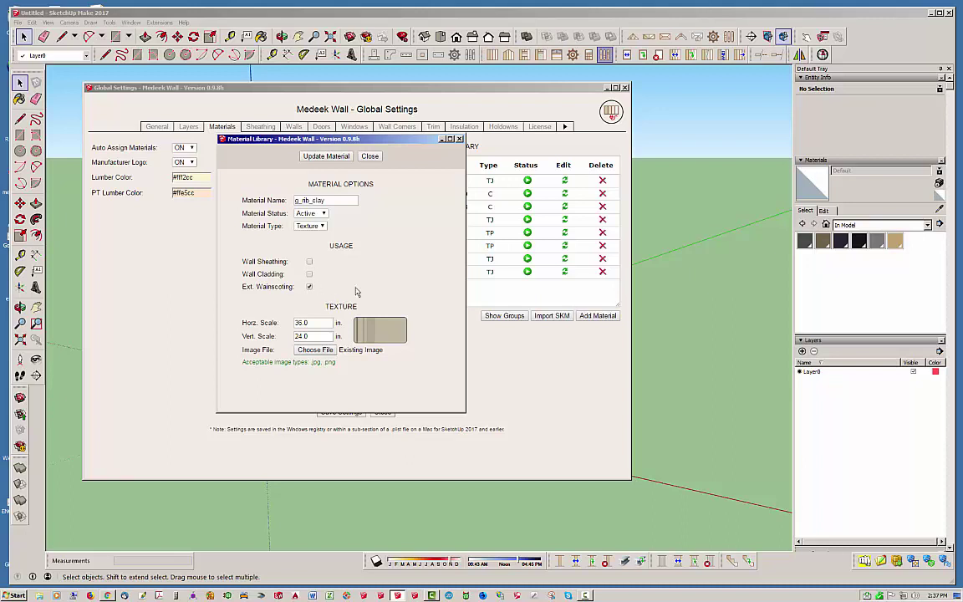
click(326, 156)
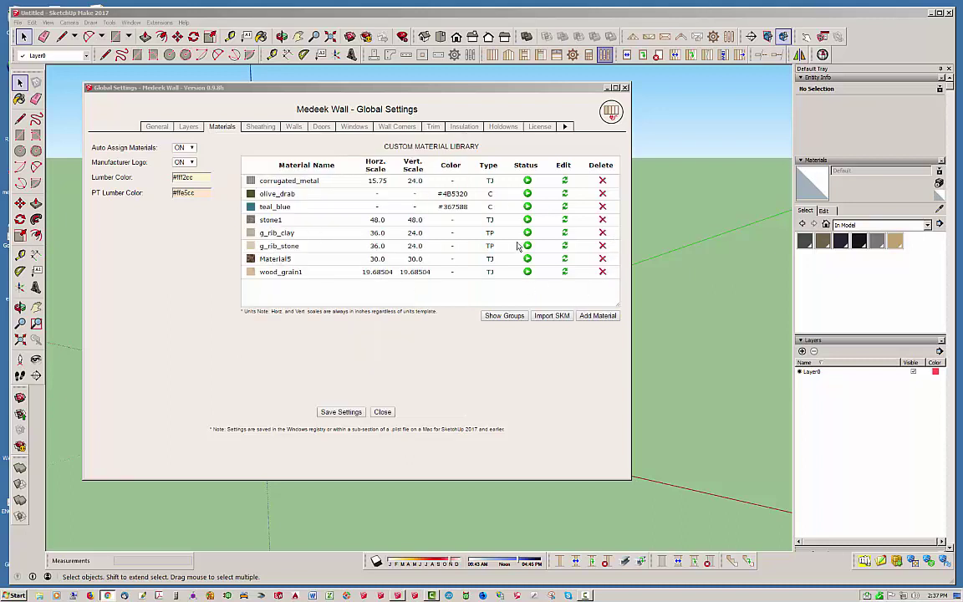
click(564, 233)
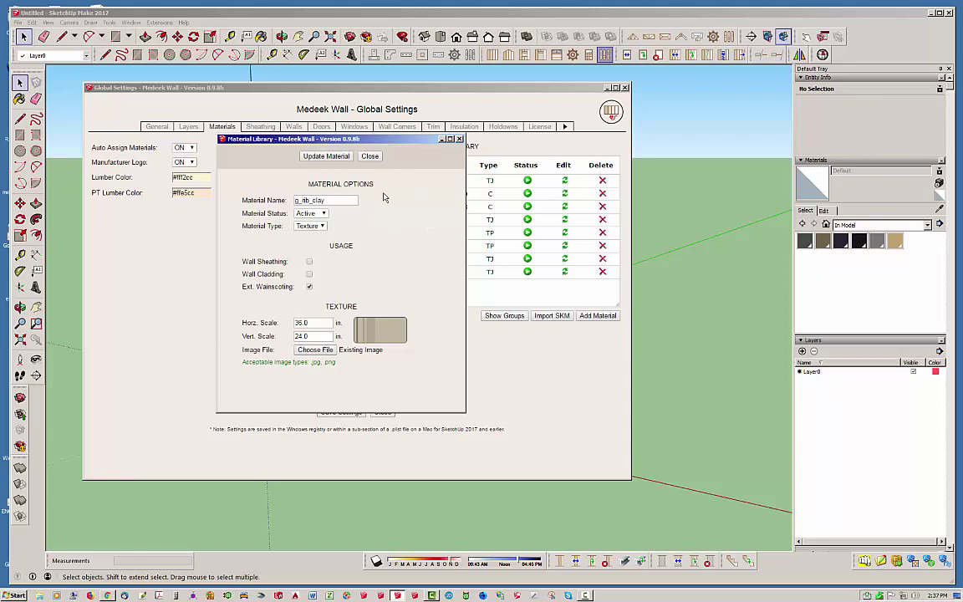
click(370, 156)
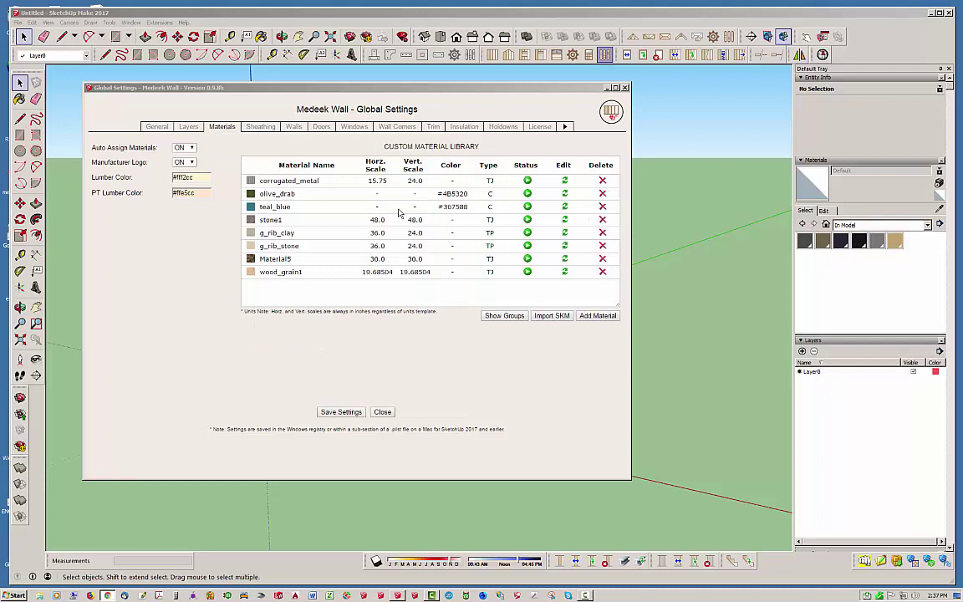
- Edit olive_drab's Material Color in the colour picker, trying shades before settling on lavender
click(564, 193)
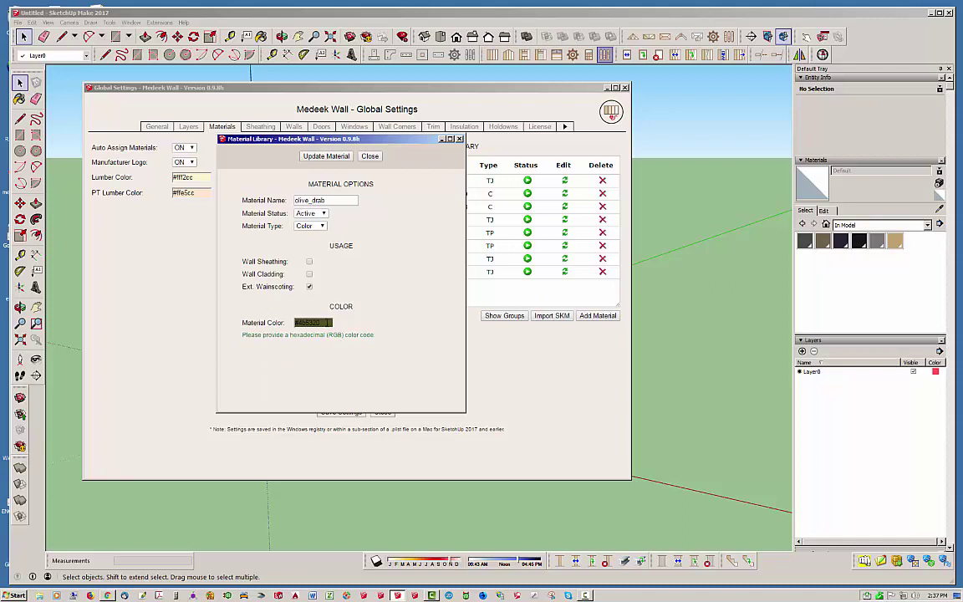
click(312, 321)
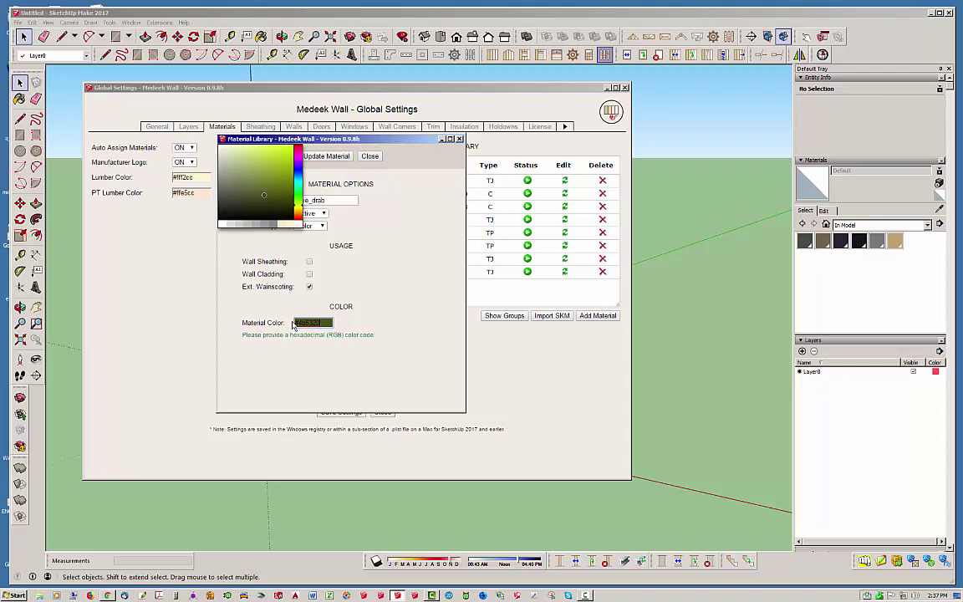
click(270, 159)
click(267, 168)
click(275, 165)
click(299, 184)
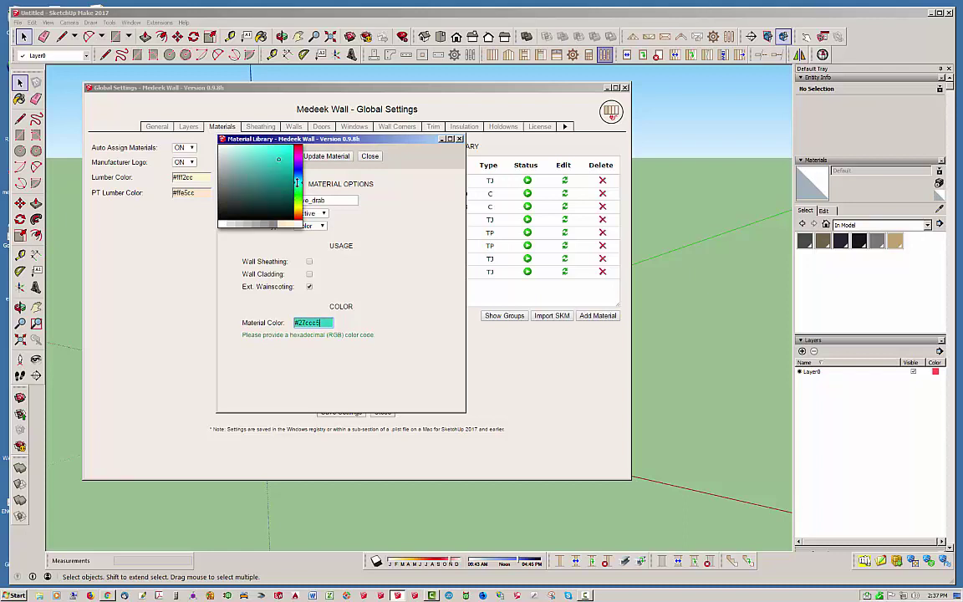
click(300, 164)
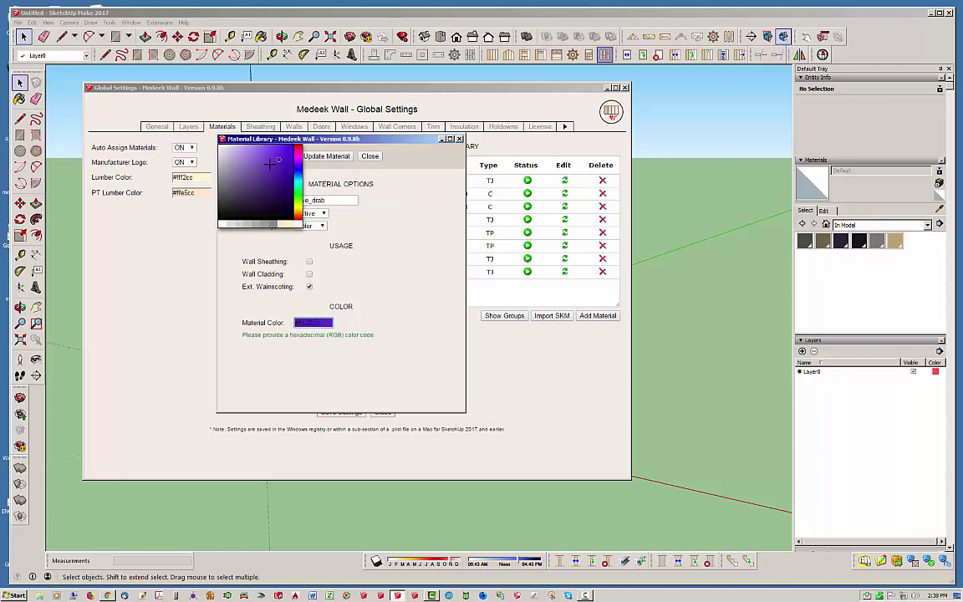
click(246, 159)
click(288, 226)
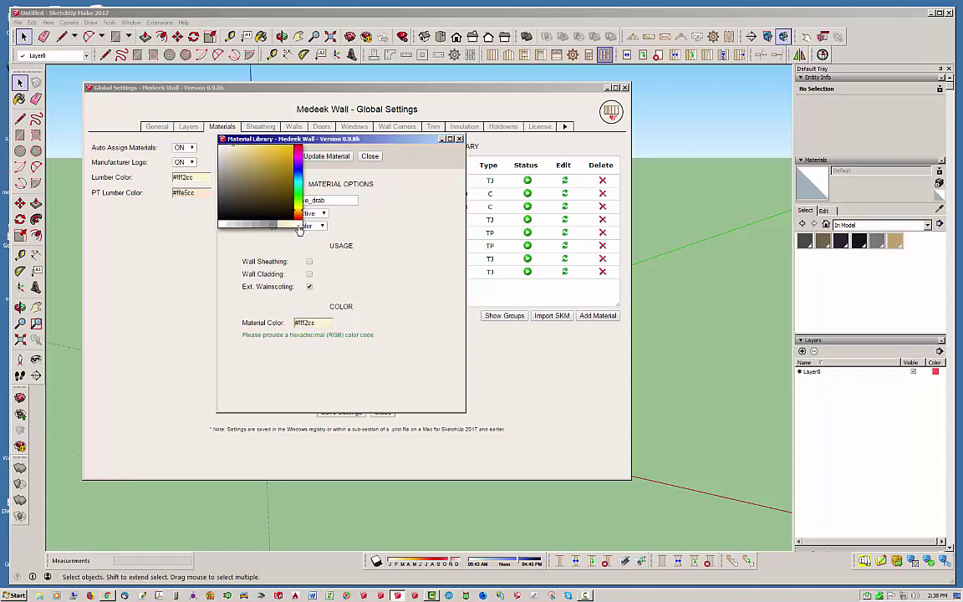
click(300, 226)
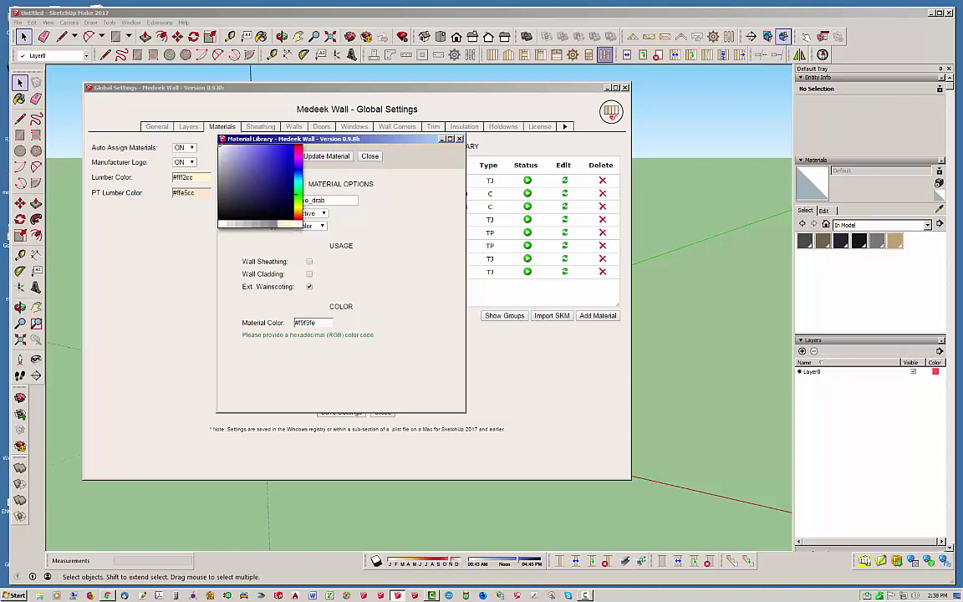
click(238, 164)
- Save olive_drab with colour #9292C2 to the library
click(398, 224)
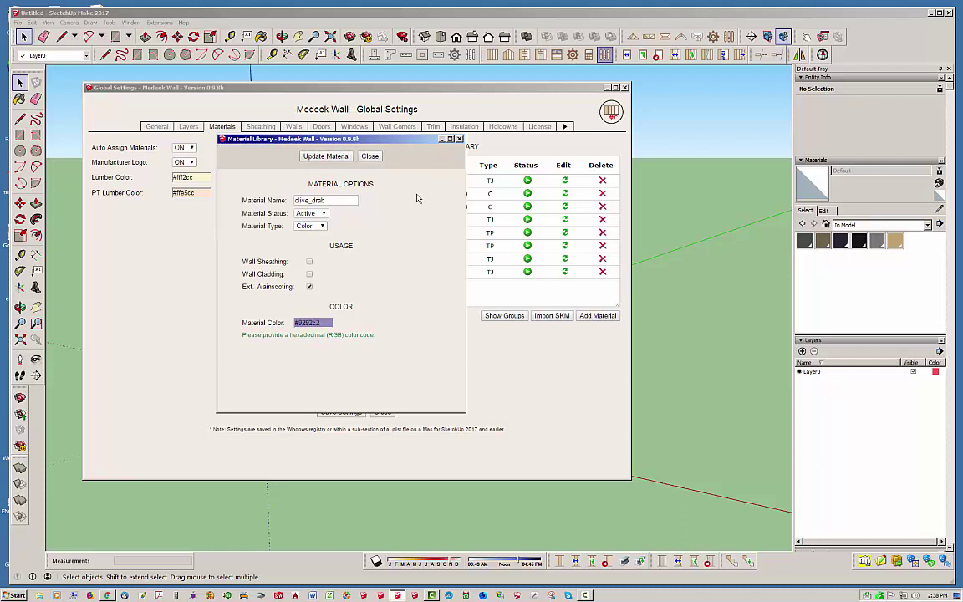
click(326, 157)
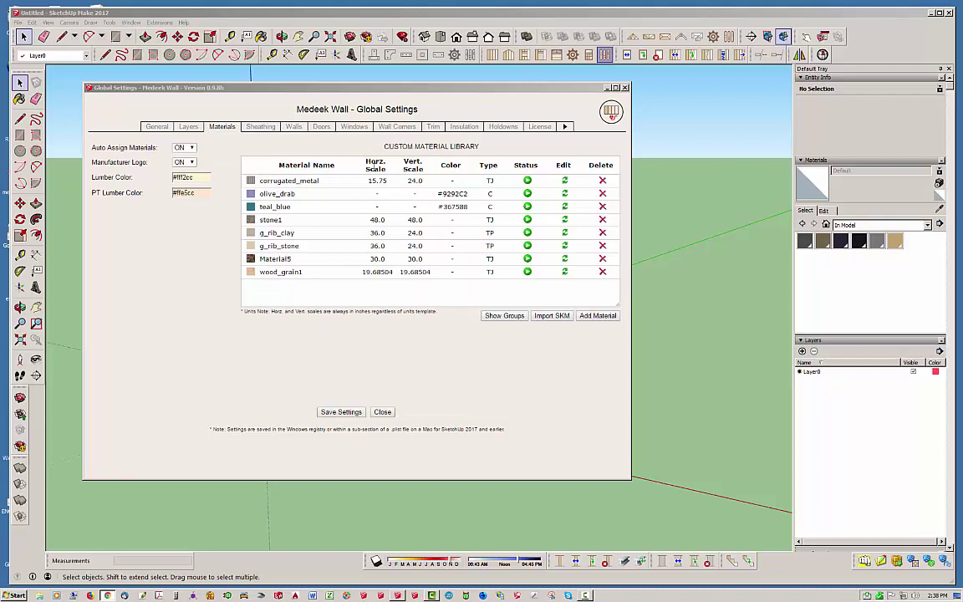
mouse_move(251, 196)
- Resize the settings window and material table to show all eight library materials
drag(631, 478, 639, 541)
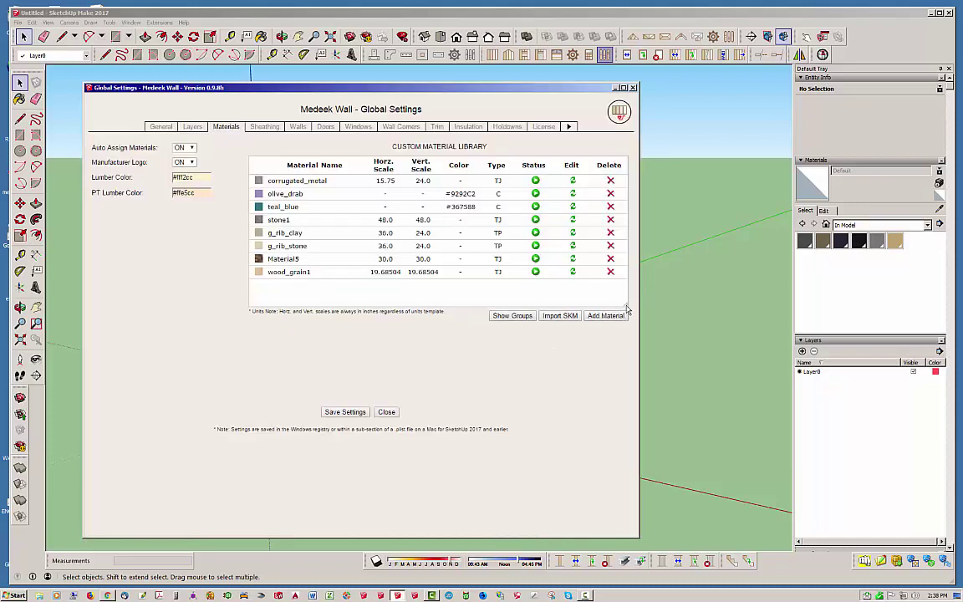
drag(629, 311, 619, 414)
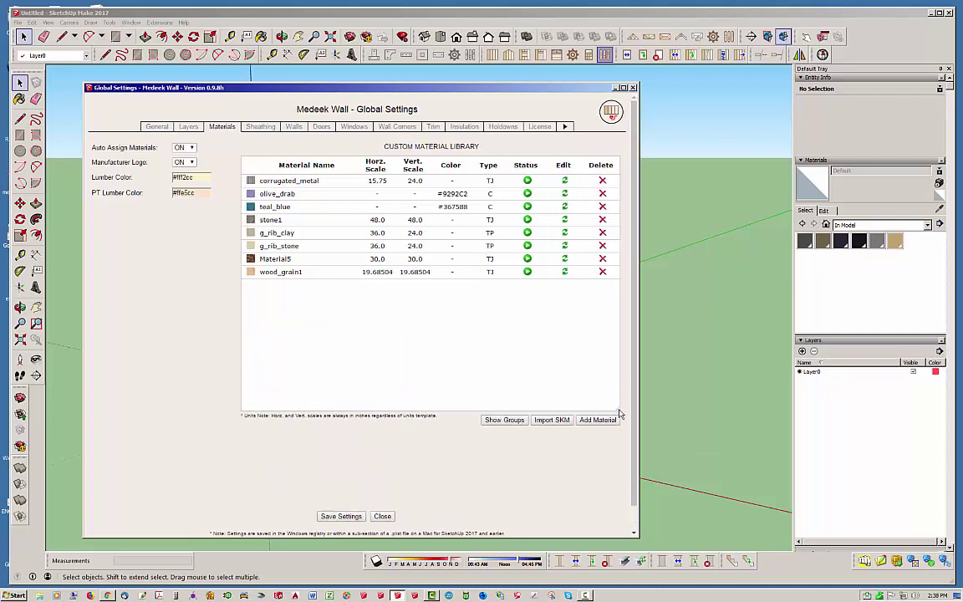
click(504, 420)
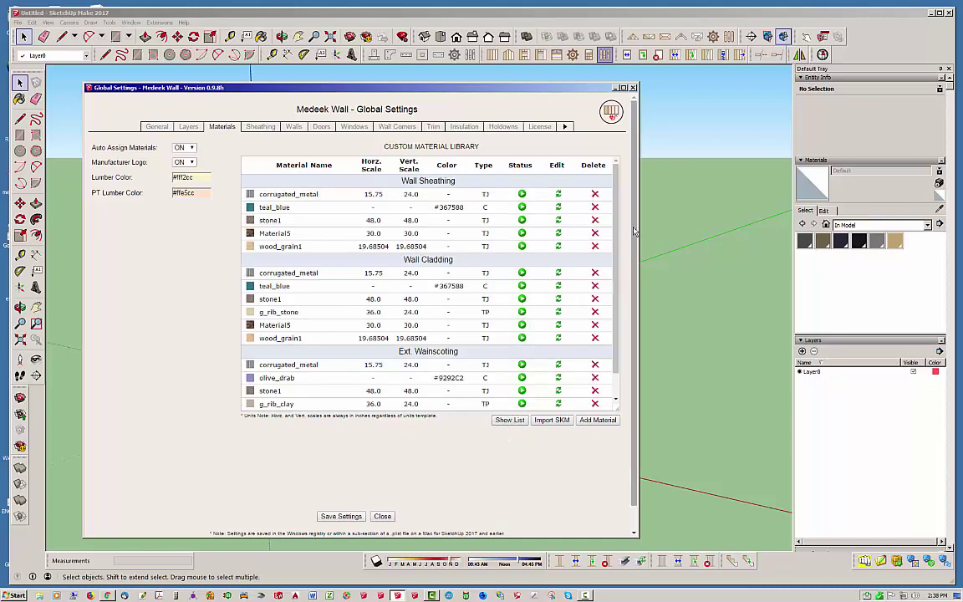
scroll(620, 250, down, 2)
scroll(618, 234, up, 2)
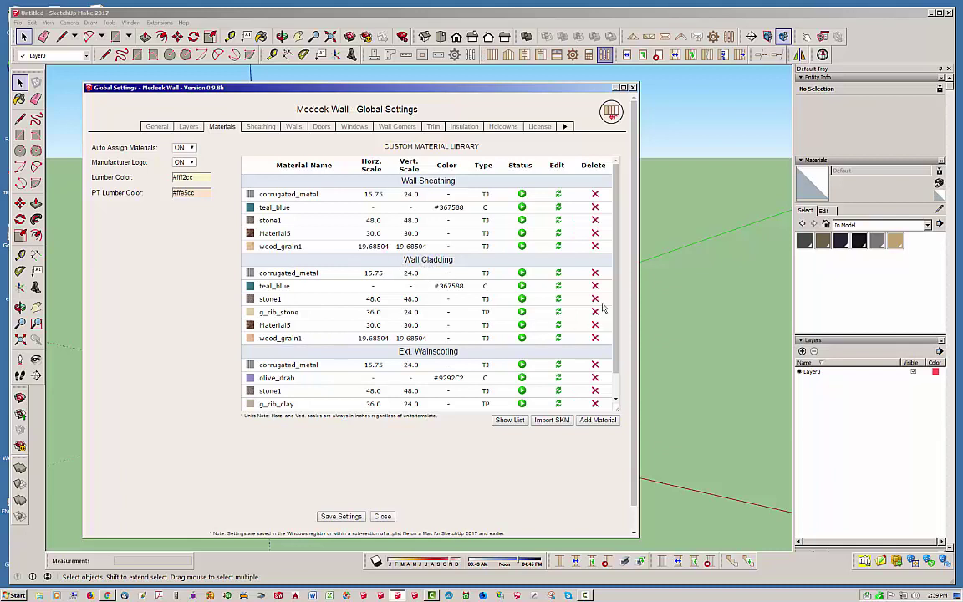
scroll(615, 255, down, 1)
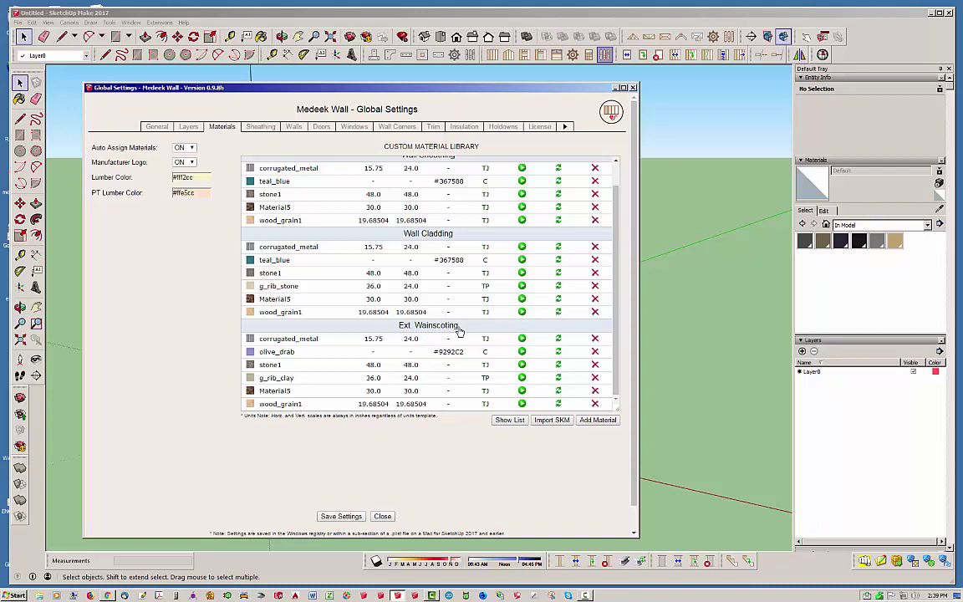
scroll(619, 283, up, 1)
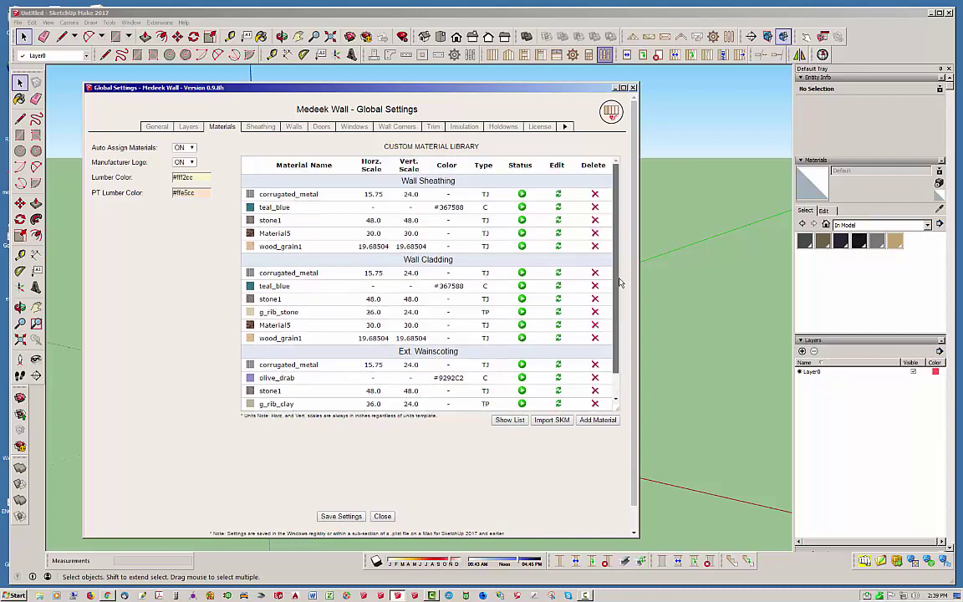
scroll(616, 301, down, 1)
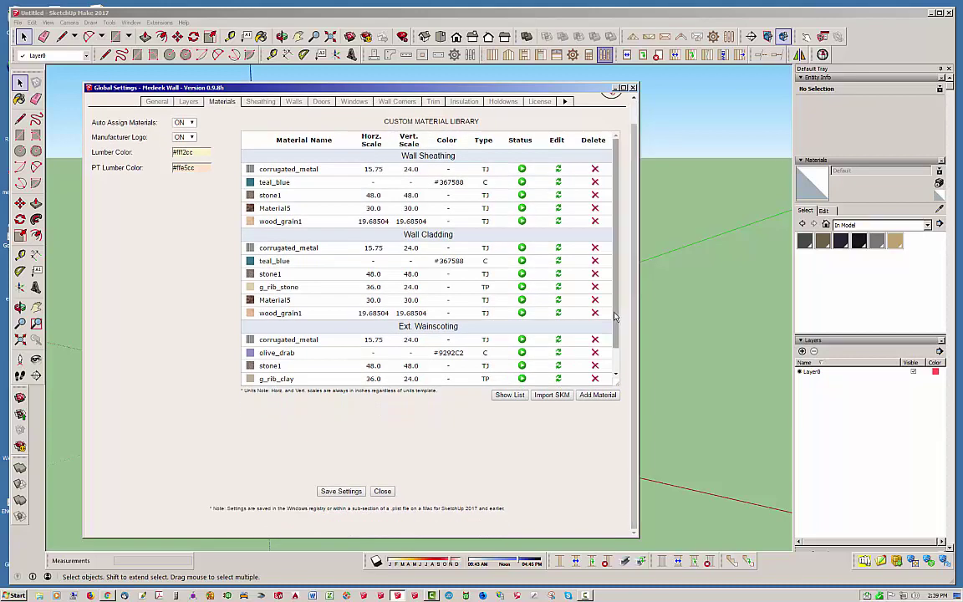
scroll(619, 324, down, 1)
scroll(507, 220, up, 1)
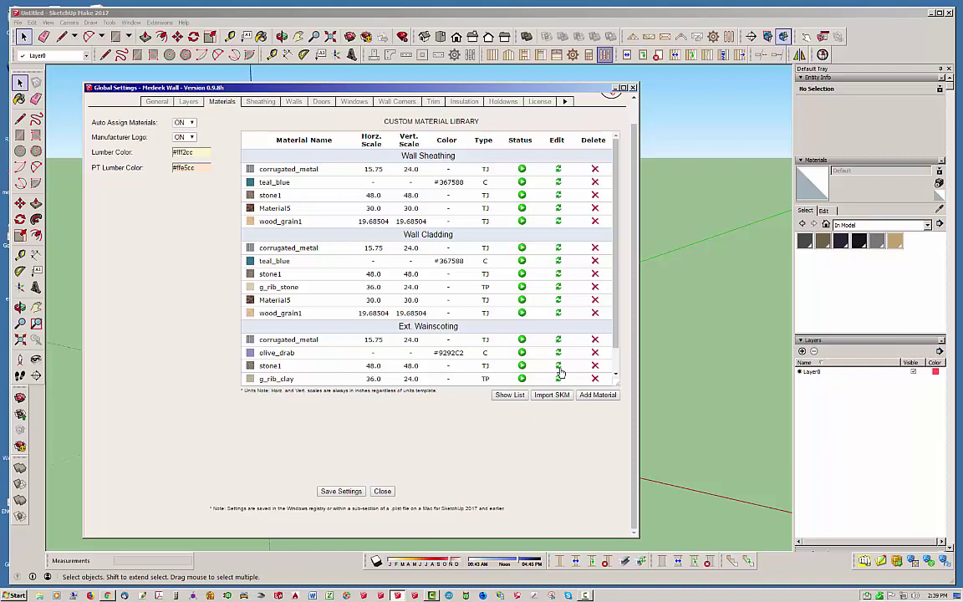
click(509, 394)
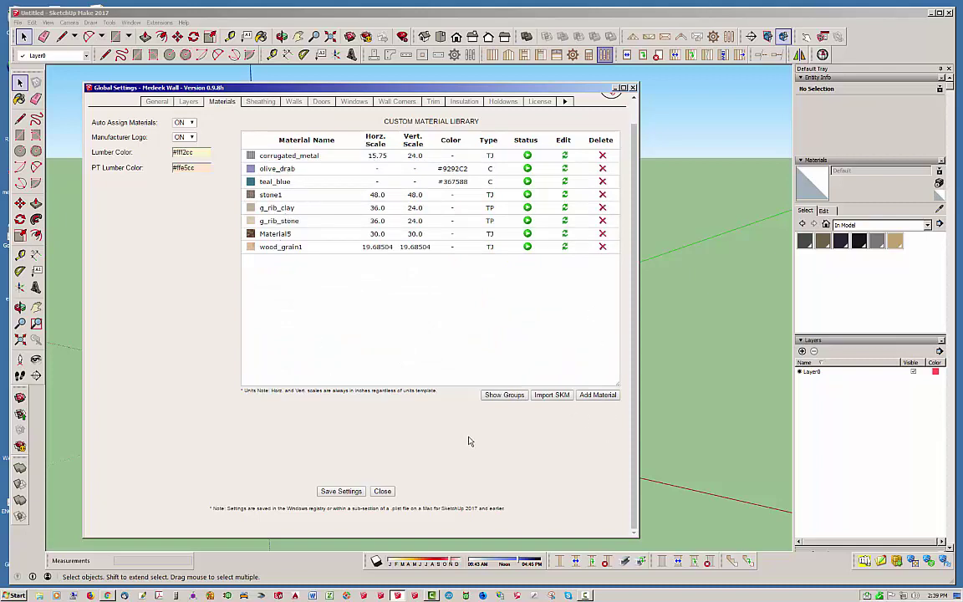
click(505, 396)
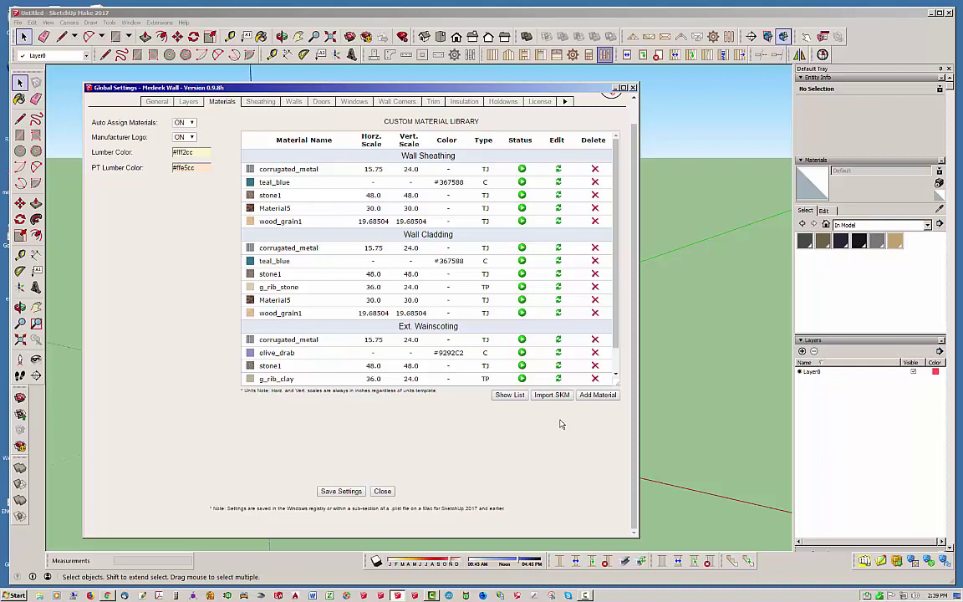
click(509, 395)
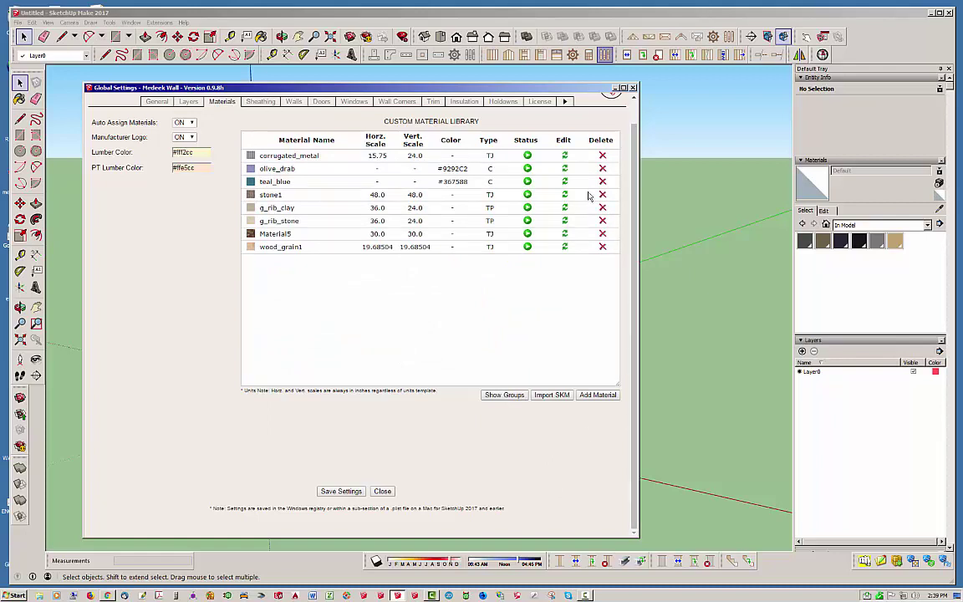
scroll(623, 119, up, 1)
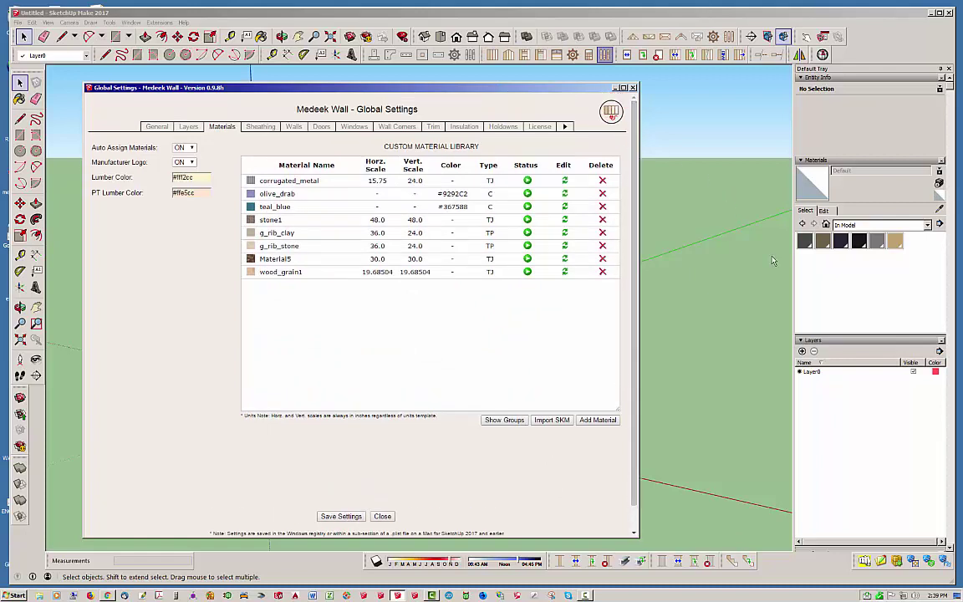
- Start new material g_rib_red with Wall Sheathing off, horizontal scale 36, and choose its image file
click(599, 420)
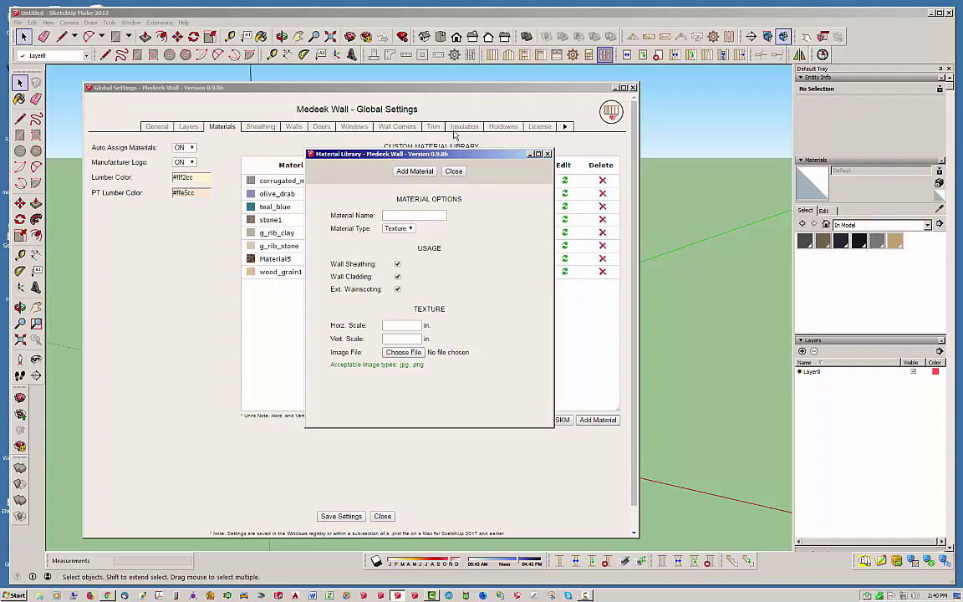
drag(454, 152, 397, 158)
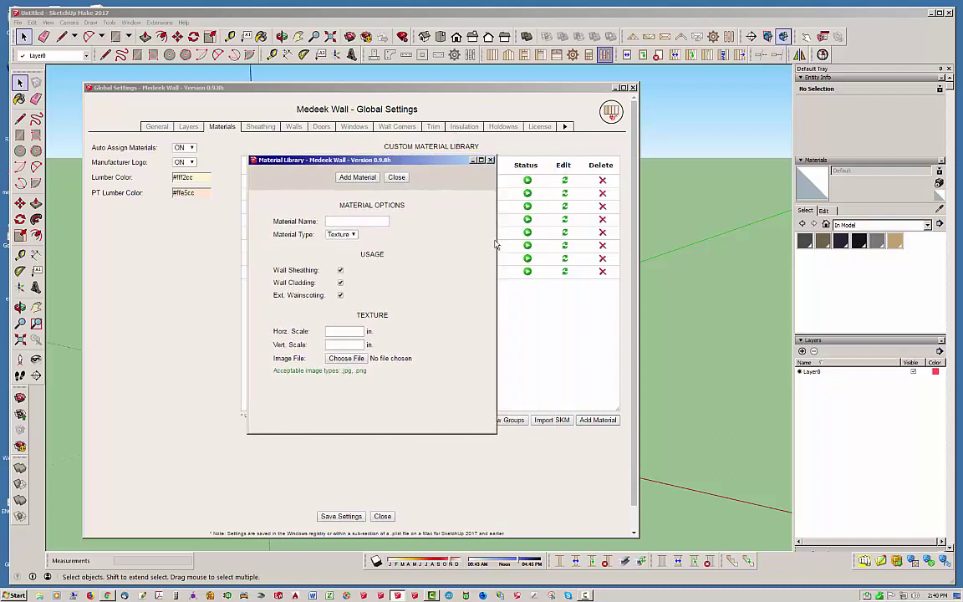
click(352, 221)
click(340, 270)
click(350, 333)
text(36)
click(342, 344)
click(347, 359)
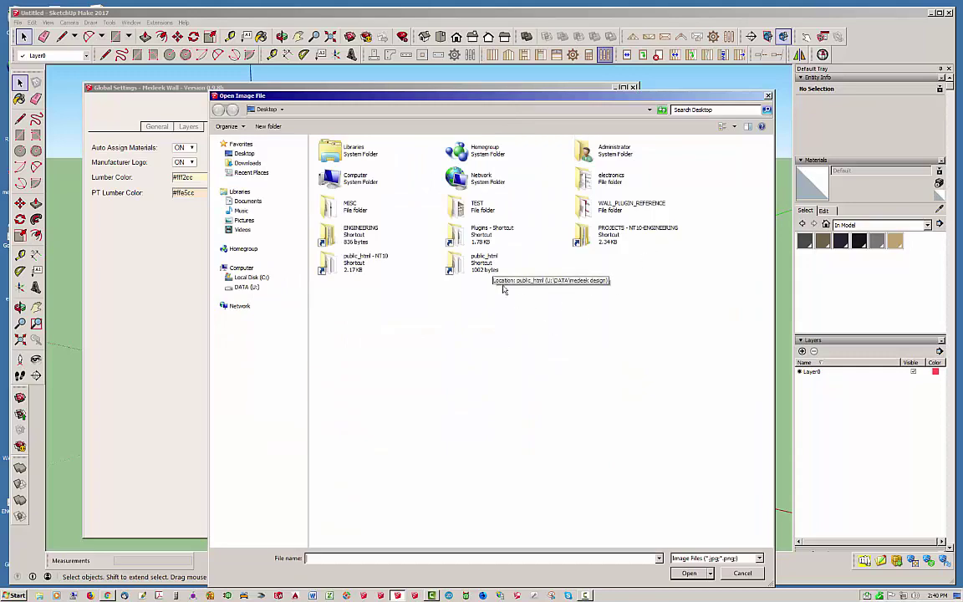
- Browse through public_html, calculator and sketchup into the WALL materials folder
double_click(493, 272)
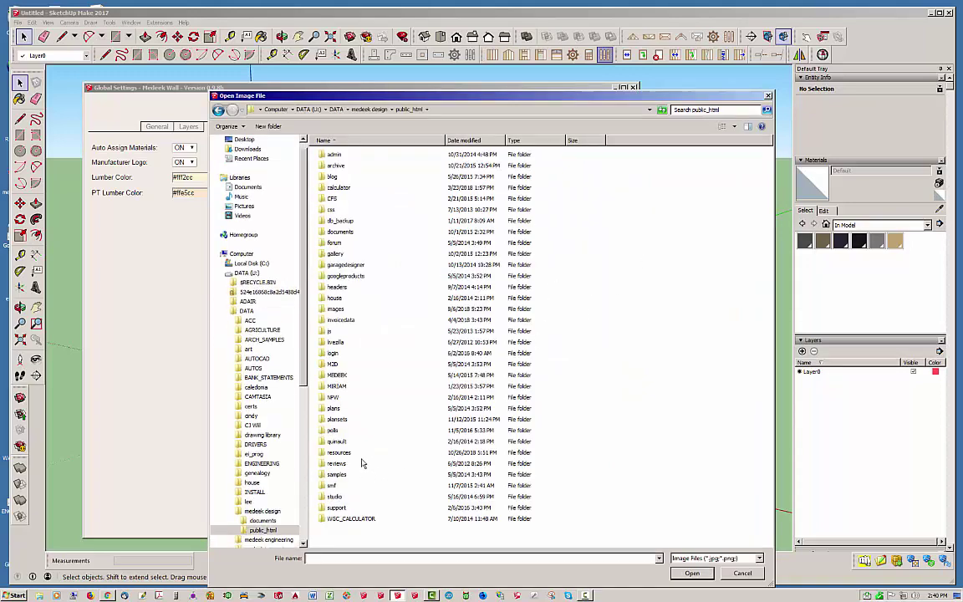
drag(397, 97, 480, 100)
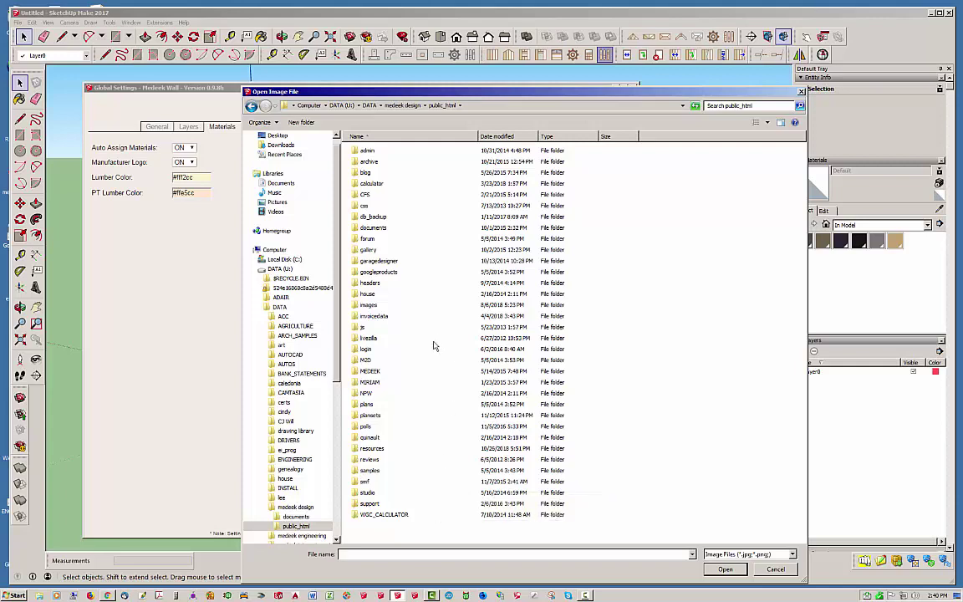
double_click(376, 183)
double_click(370, 259)
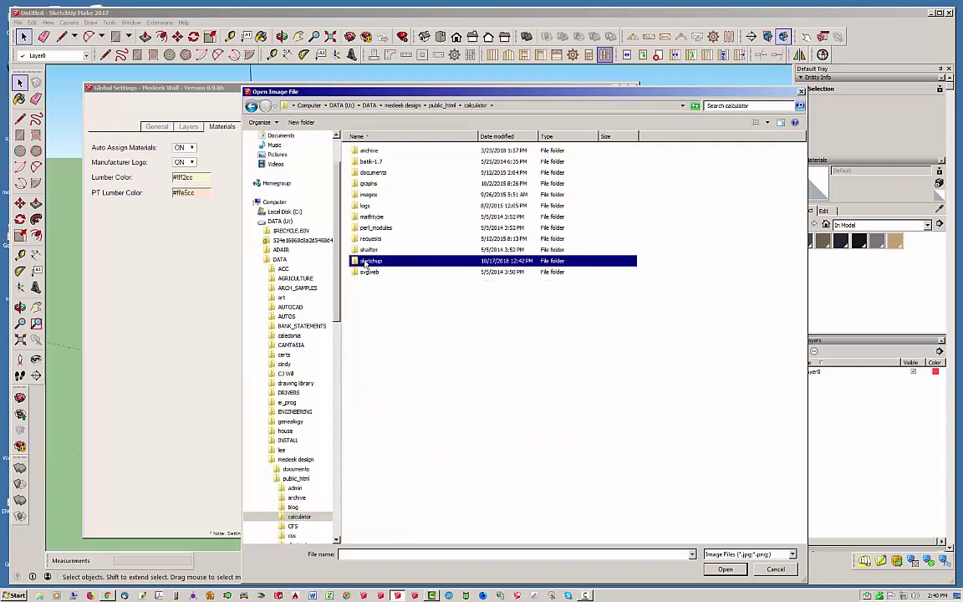
double_click(368, 316)
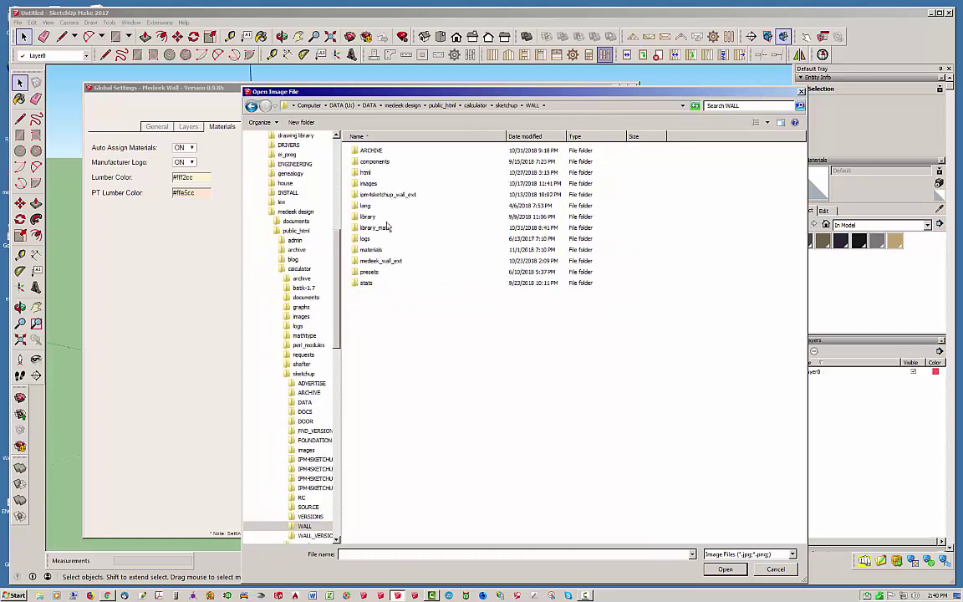
double_click(370, 249)
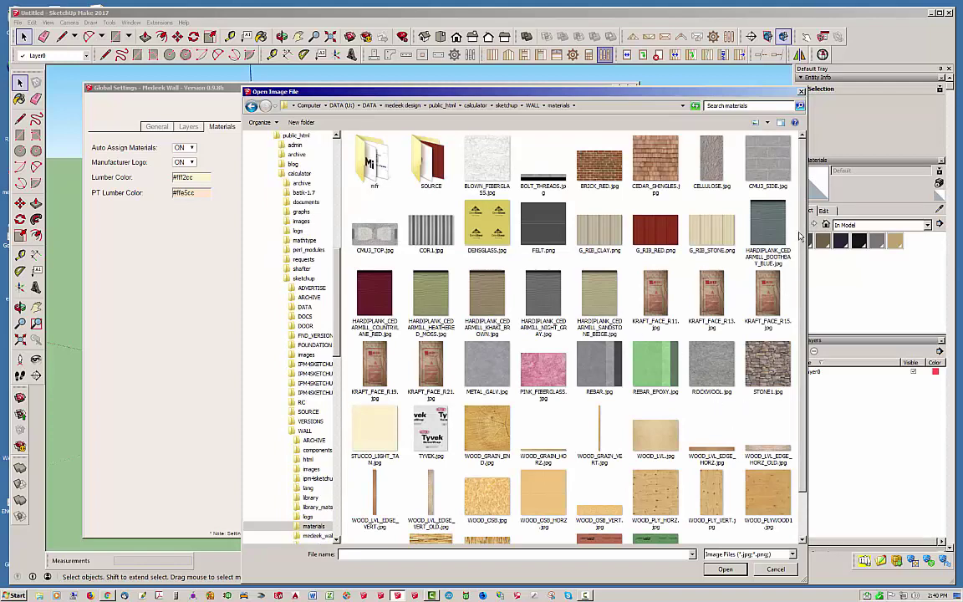
scroll(777, 276, down, 2)
scroll(727, 280, up, 2)
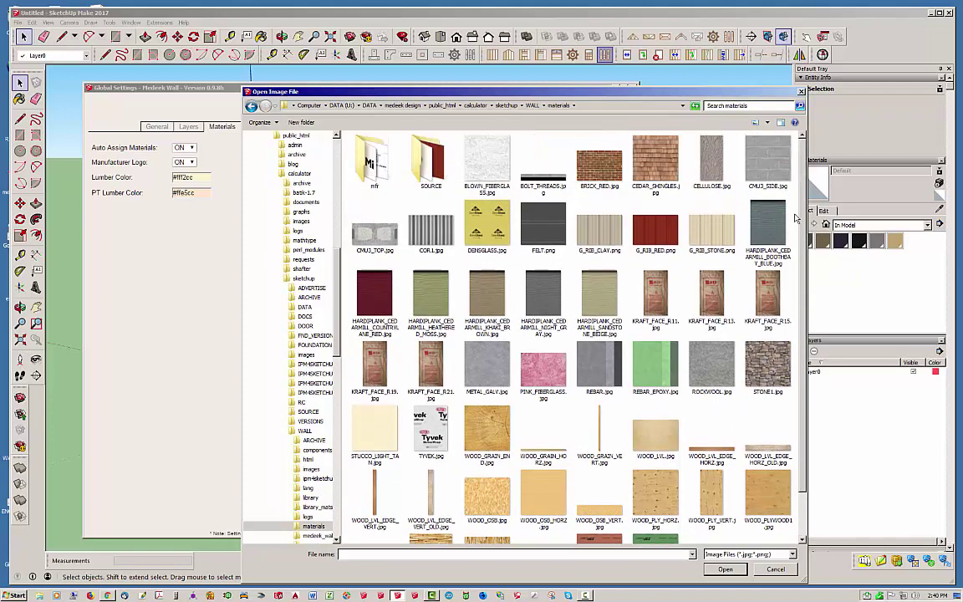
- Find the SOURCE materials folder and select Fabral_5V_Brick_Red.jpg
click(532, 105)
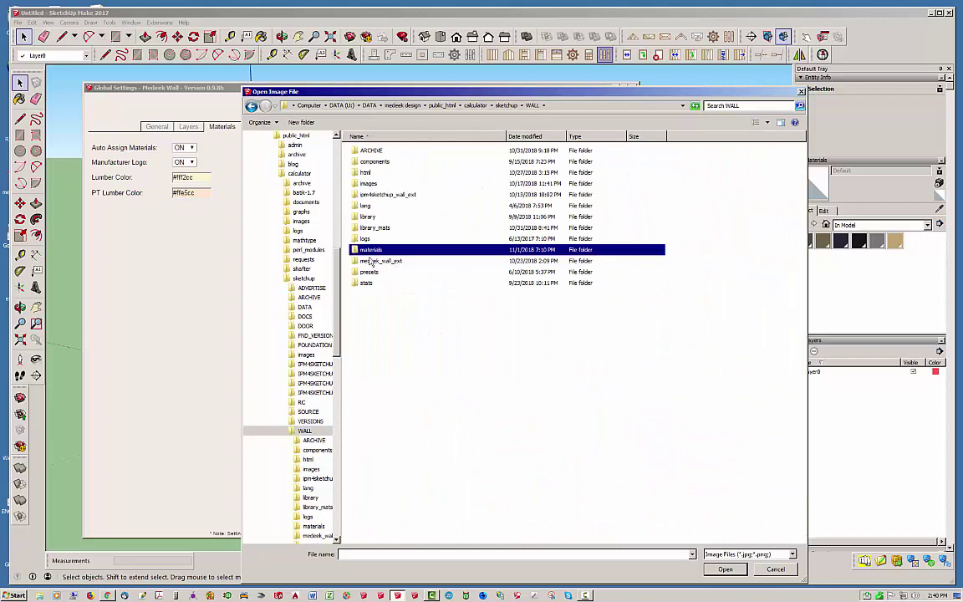
double_click(373, 227)
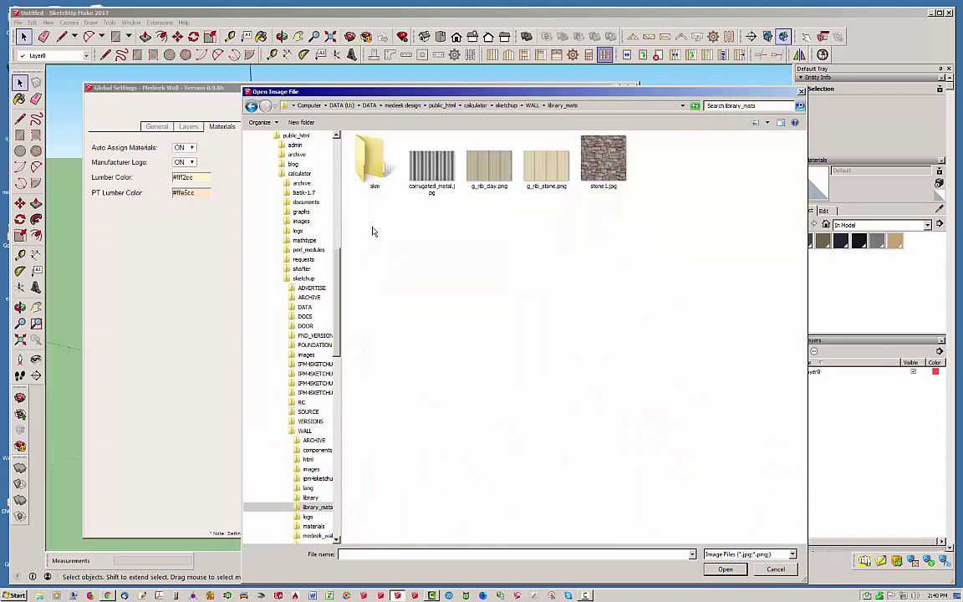
click(252, 107)
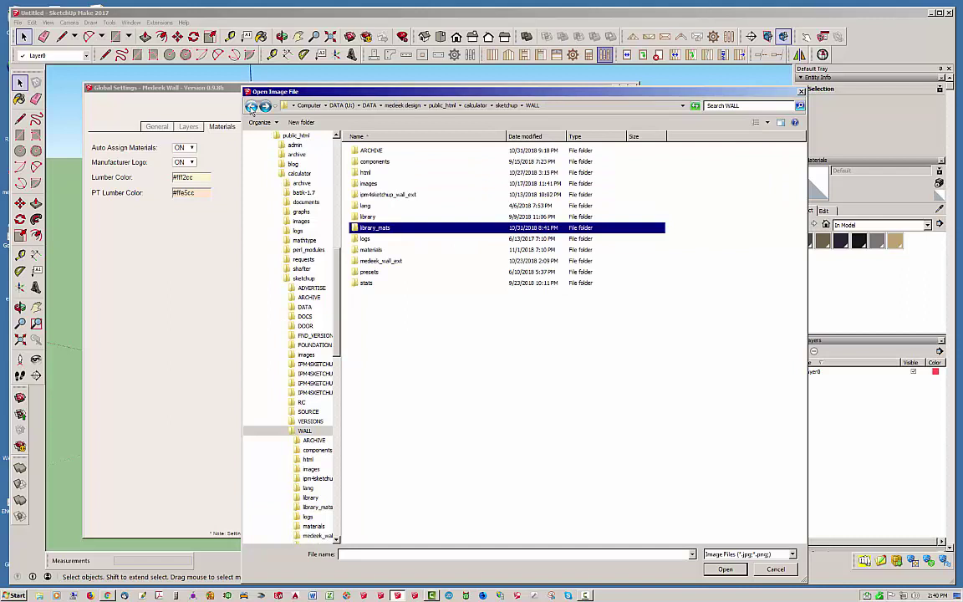
click(505, 105)
double_click(372, 295)
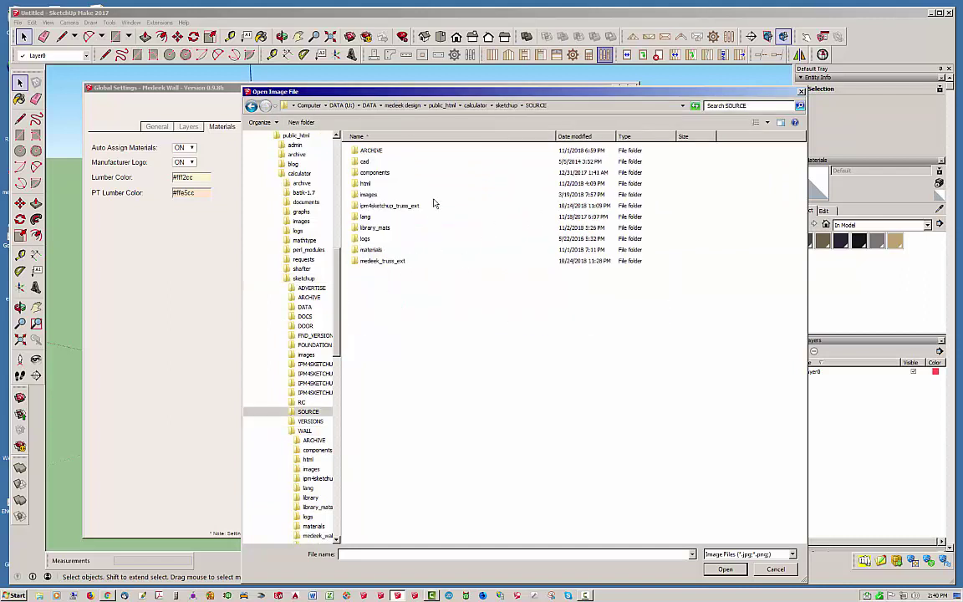
double_click(372, 227)
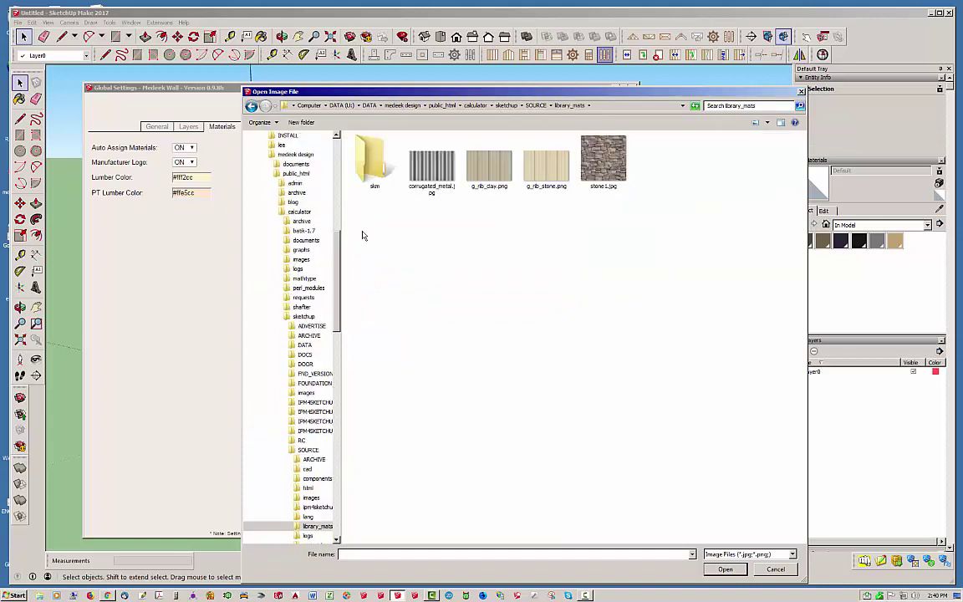
click(251, 105)
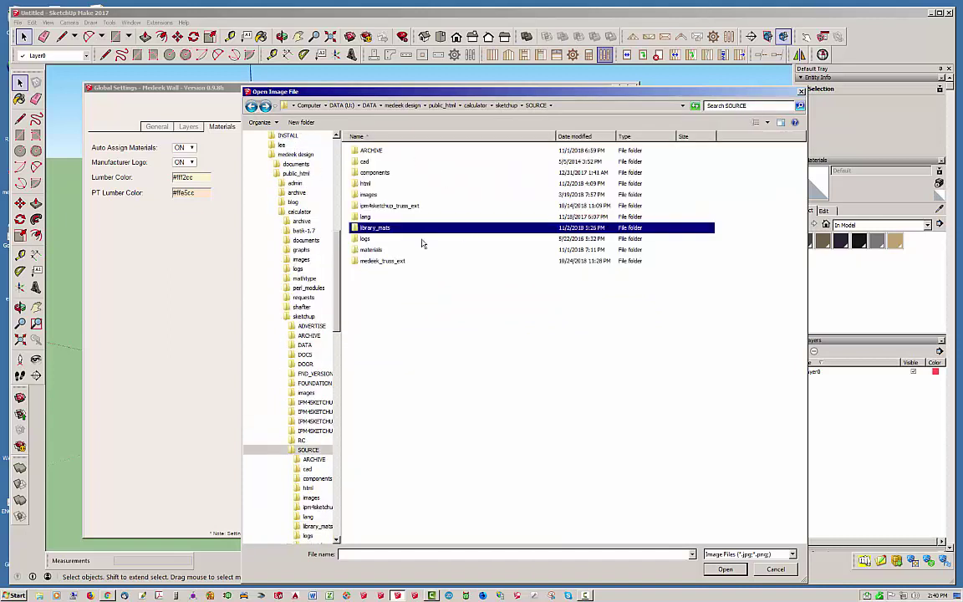
double_click(371, 249)
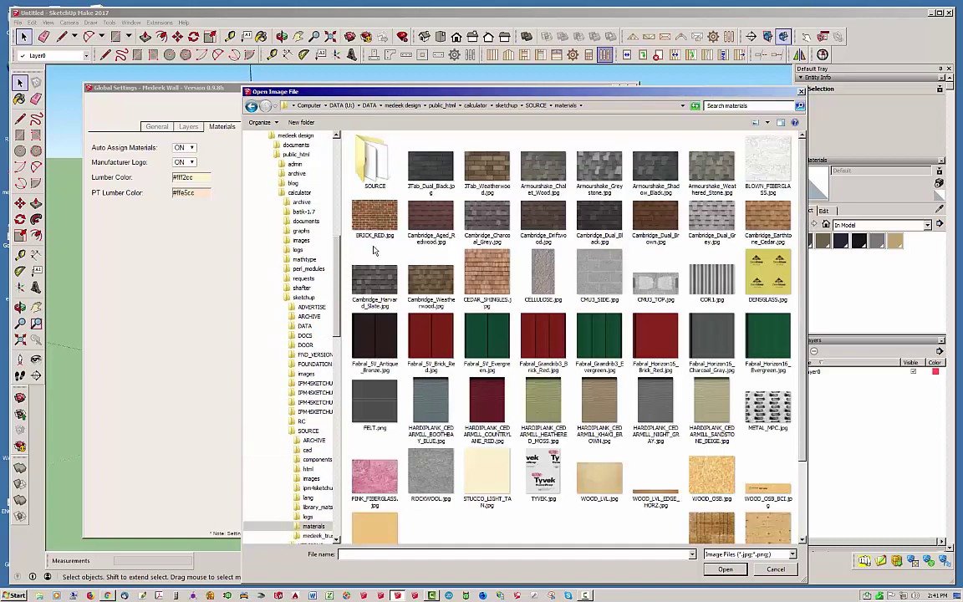
scroll(721, 226, down, 2)
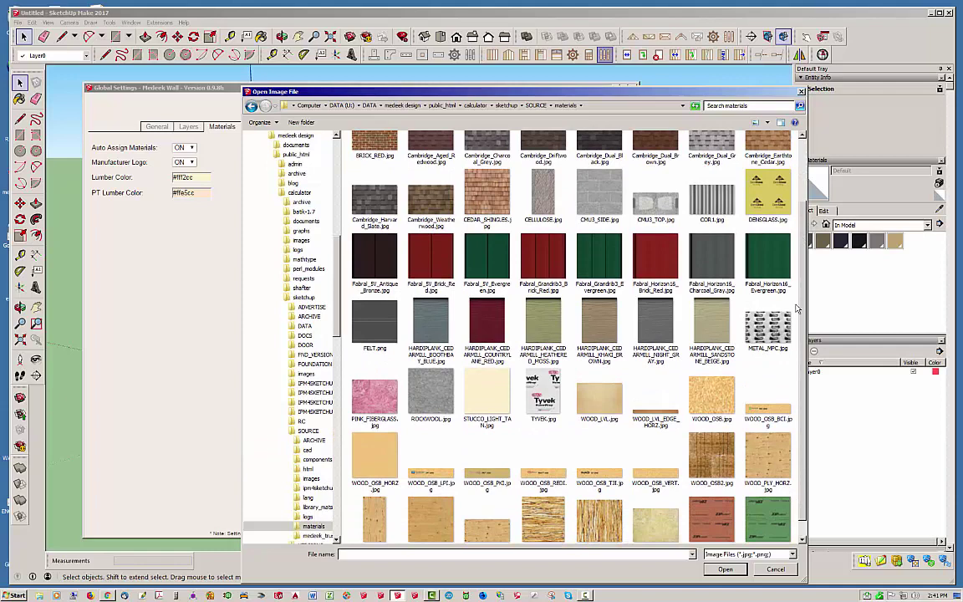
scroll(798, 317, down, 1)
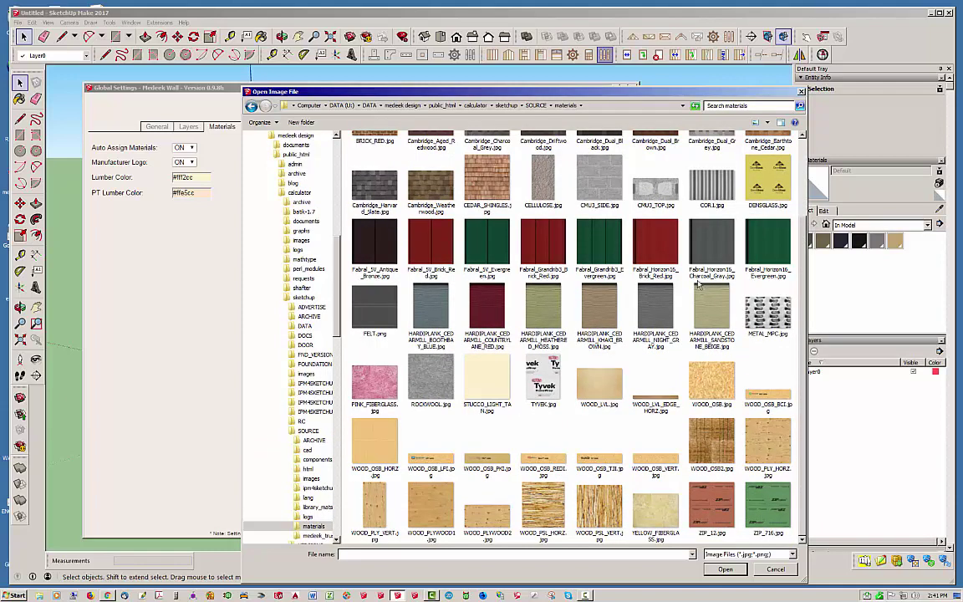
click(441, 236)
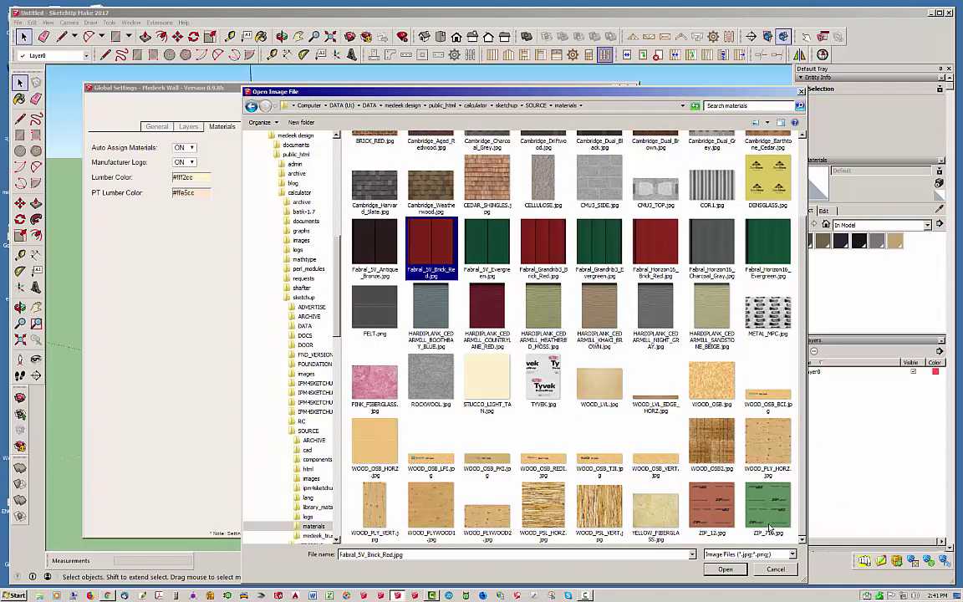
- Load Fabral_5V_Brick_Red.jpg and add g_rib_red to the library
click(732, 570)
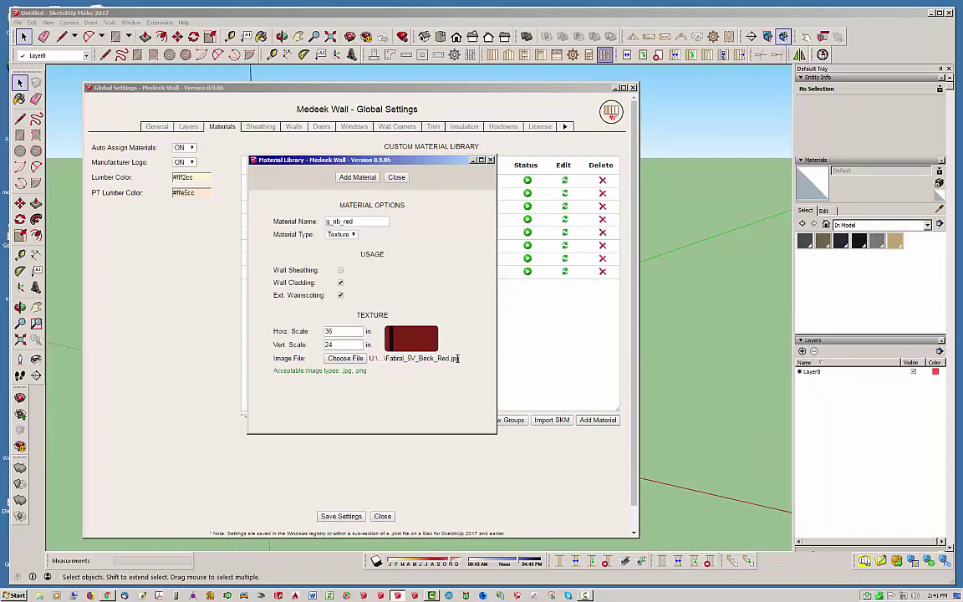
click(358, 178)
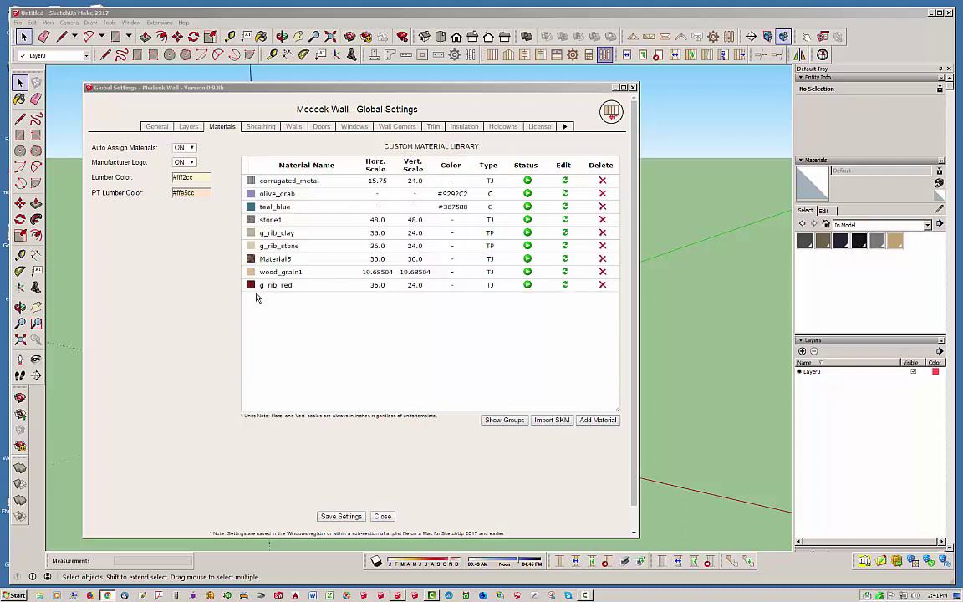
mouse_move(249, 276)
- Delete Material5 and wood_grain1 from the library, confirming each
click(603, 262)
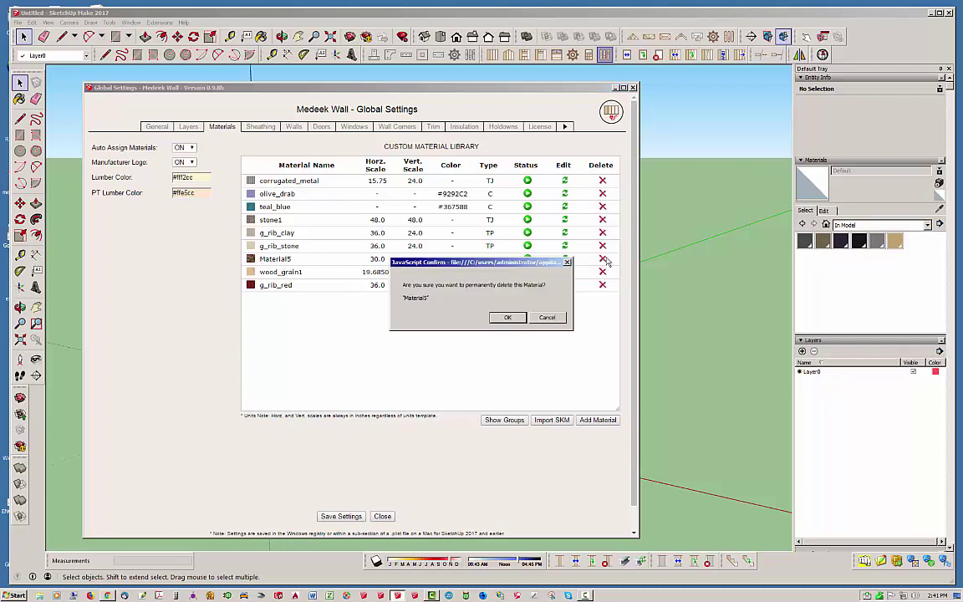
click(508, 320)
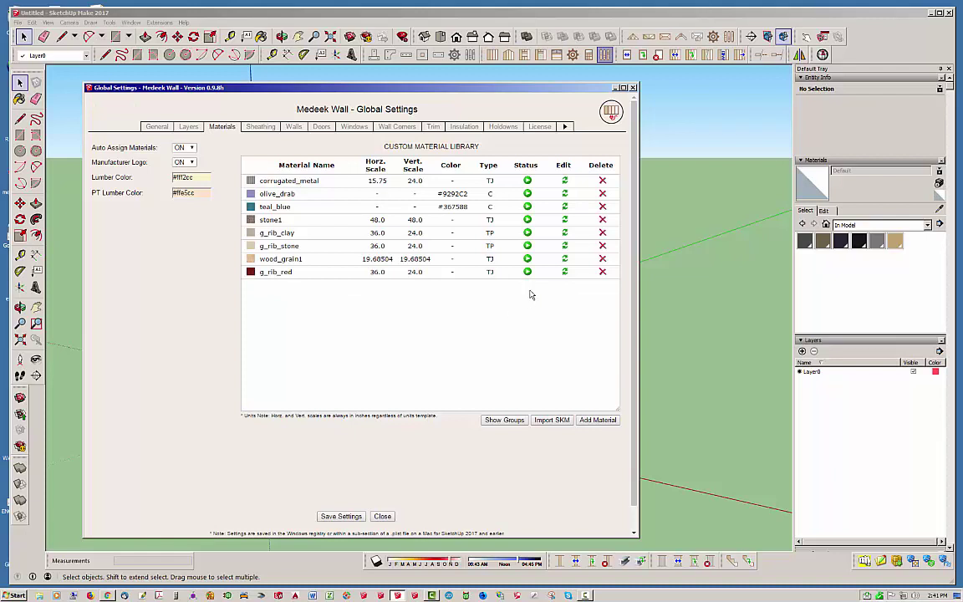
click(601, 259)
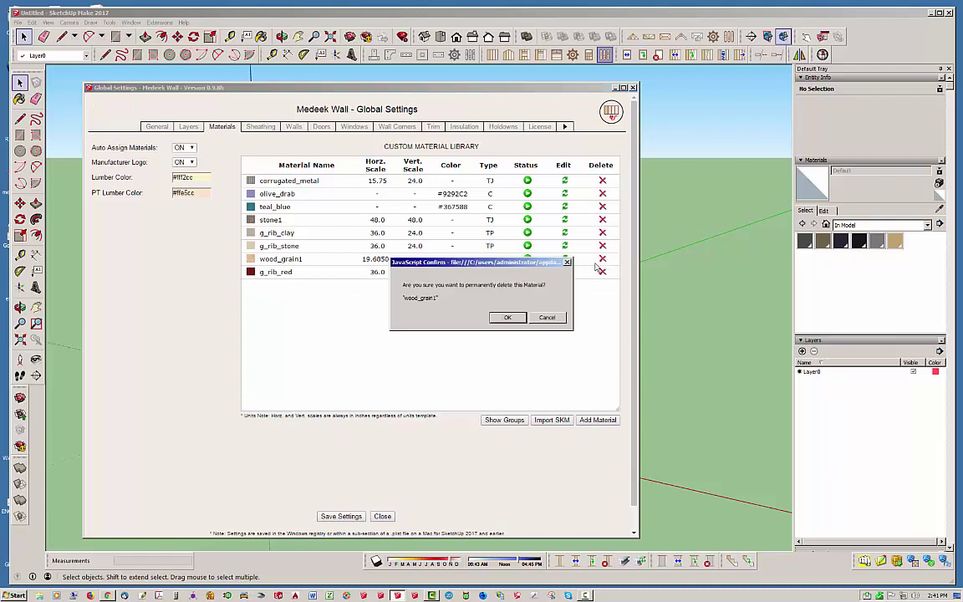
click(507, 318)
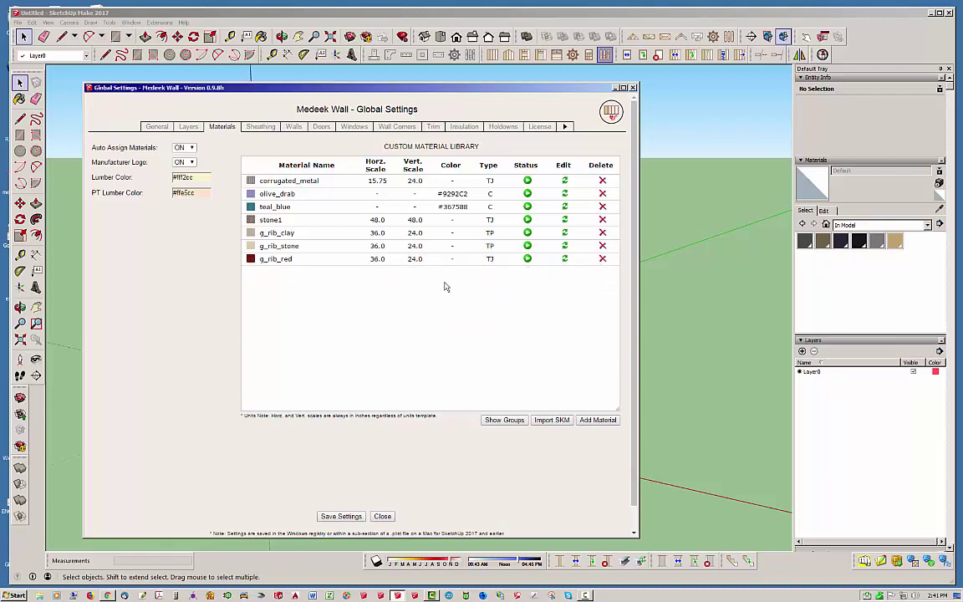
- Add colour material test2, #A2CFB4, with Wall Cladding and Ext. Wainscoting unticked
click(590, 422)
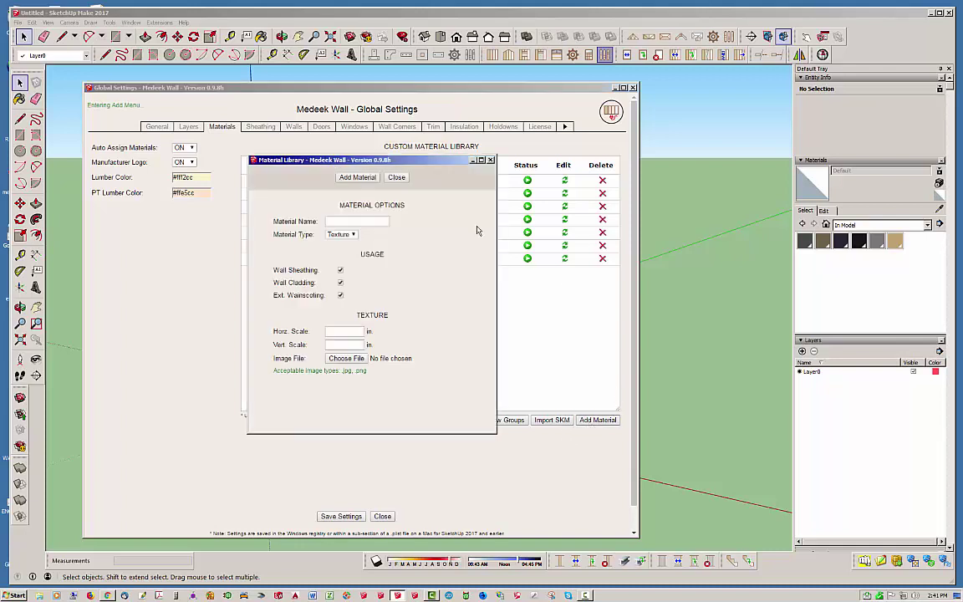
click(353, 238)
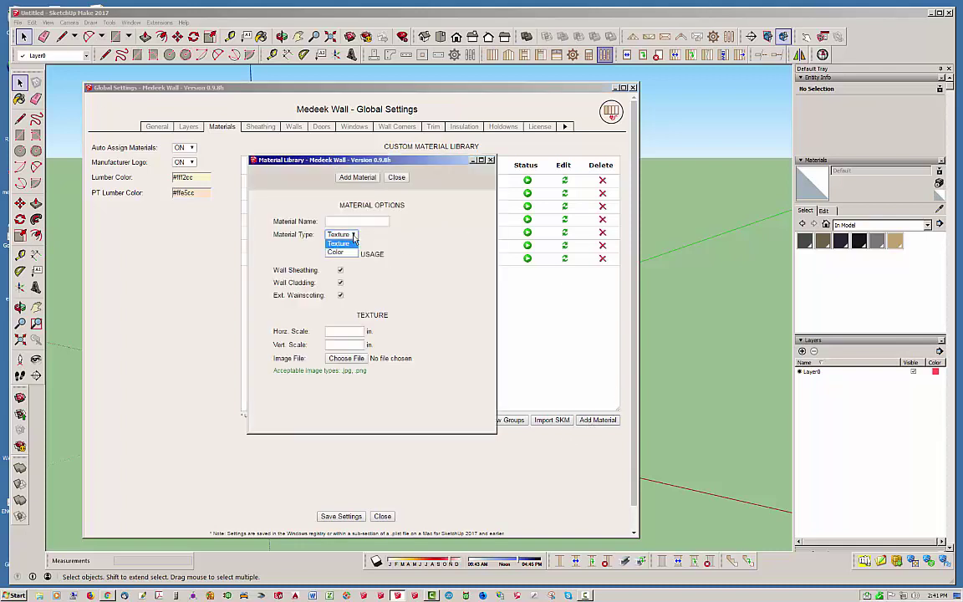
click(341, 252)
click(380, 223)
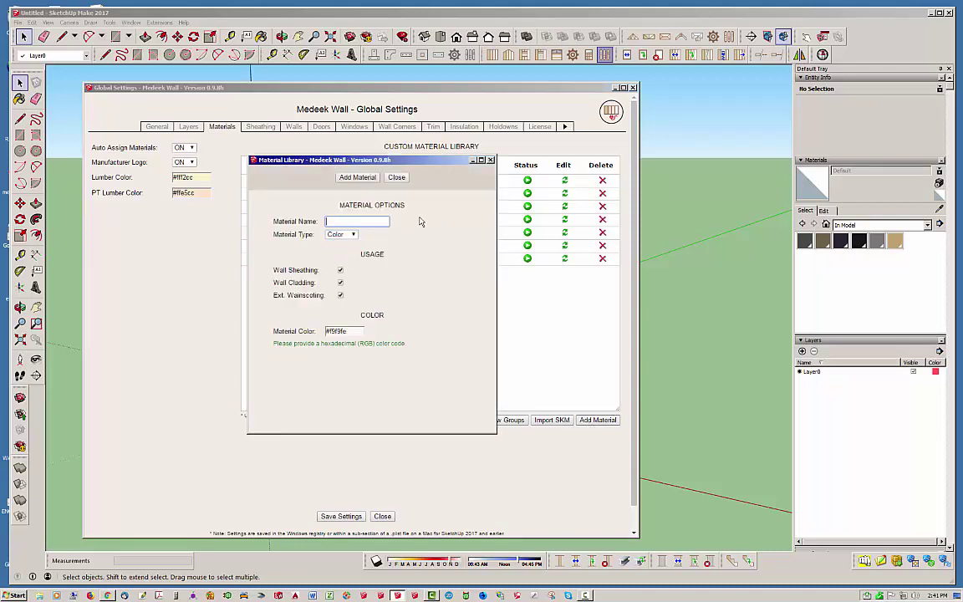
text(test2)
click(341, 283)
click(340, 295)
click(360, 331)
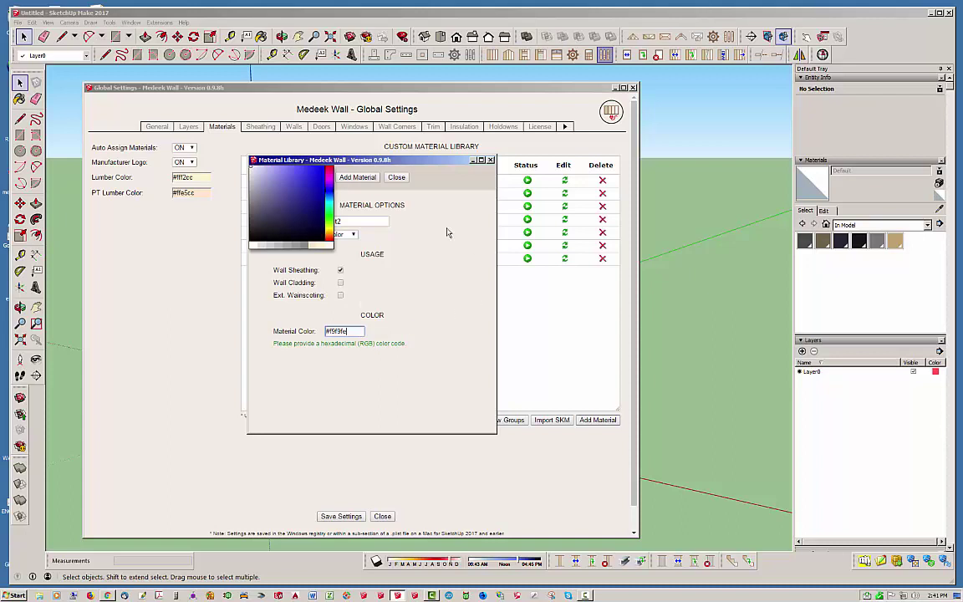
click(332, 213)
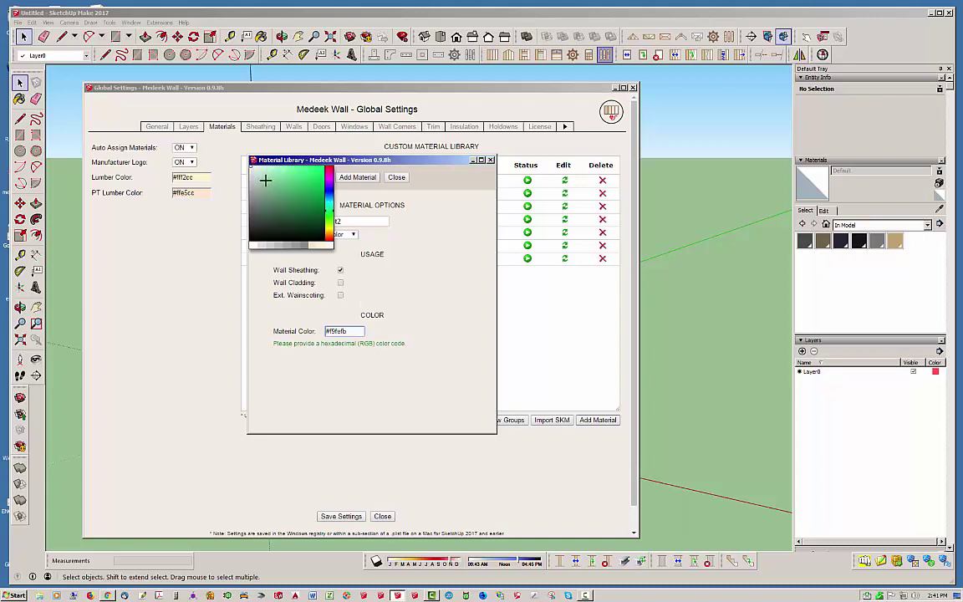
click(266, 179)
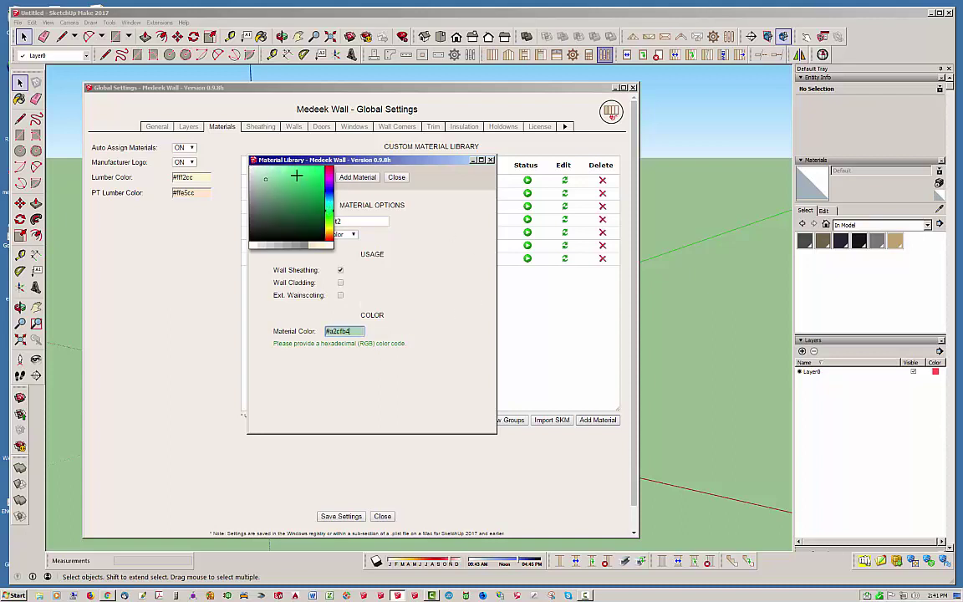
click(415, 255)
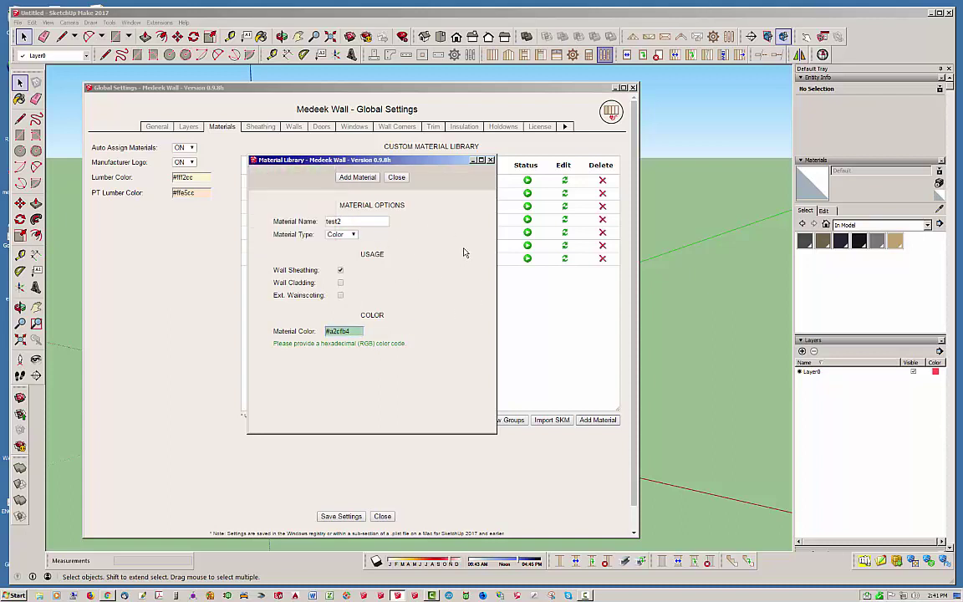
click(358, 178)
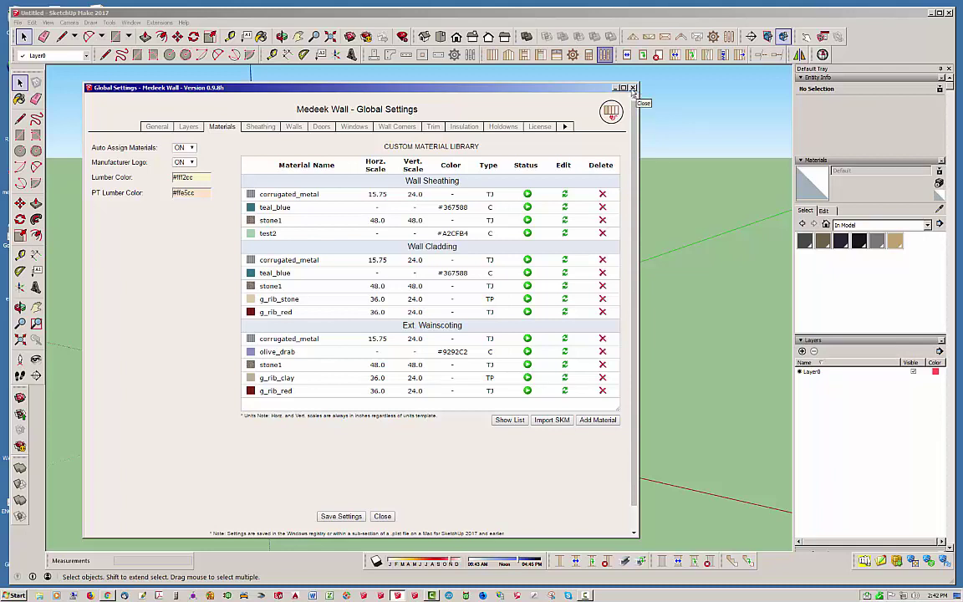
- Set the rectangular wall assembly to test2 sheathing and g_rib_red cladding, and apply it
click(632, 88)
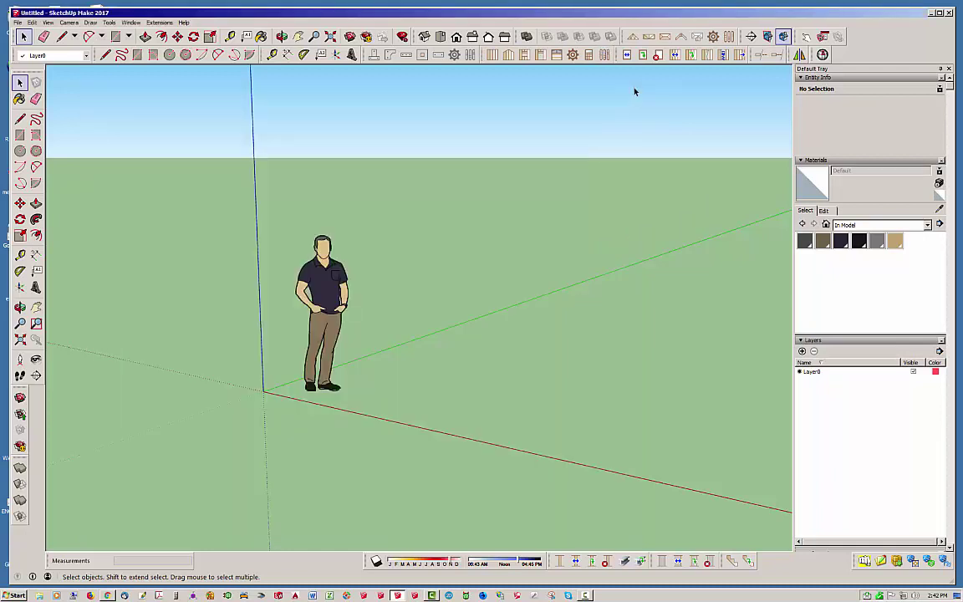
click(491, 55)
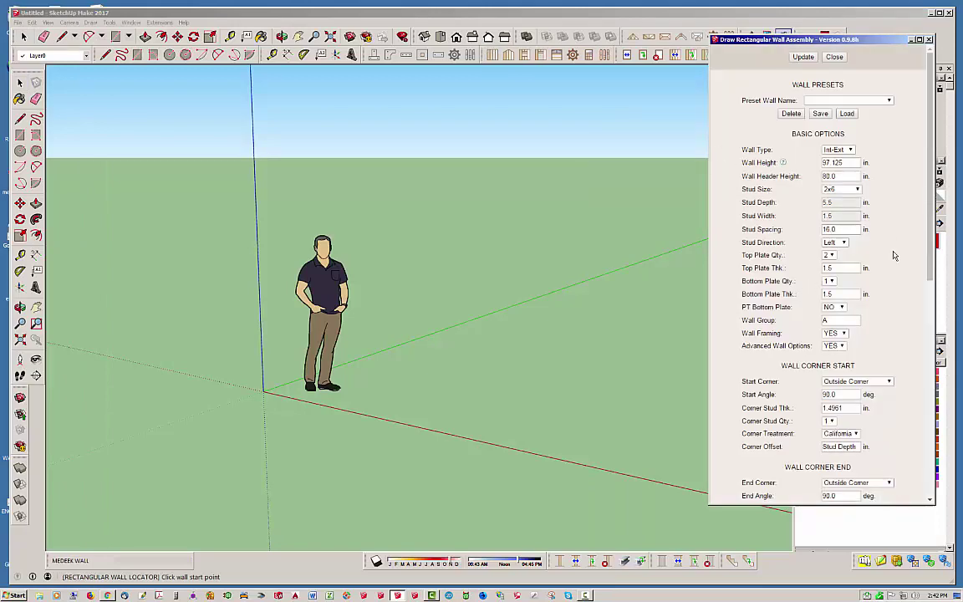
drag(928, 178, 959, 361)
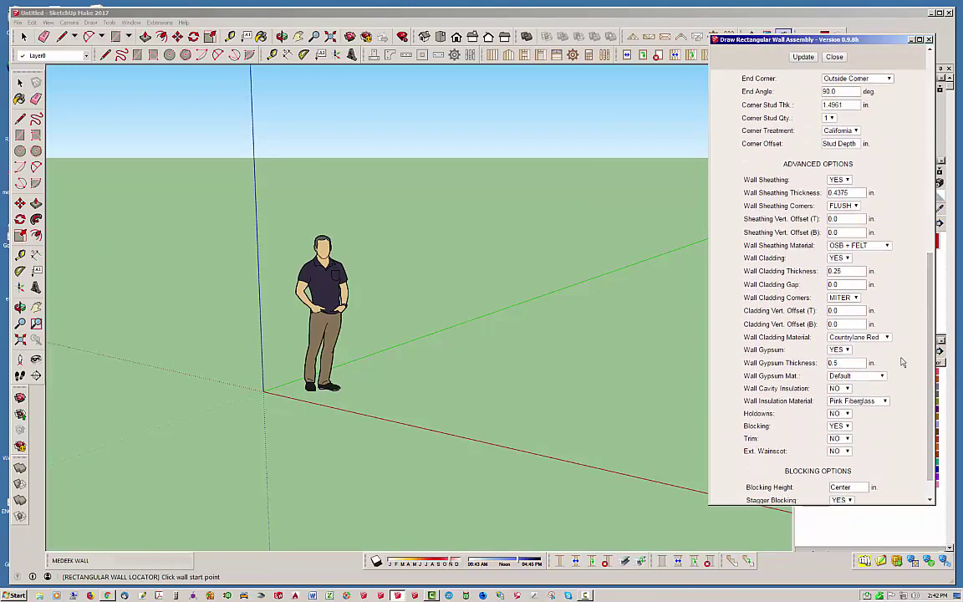
click(887, 246)
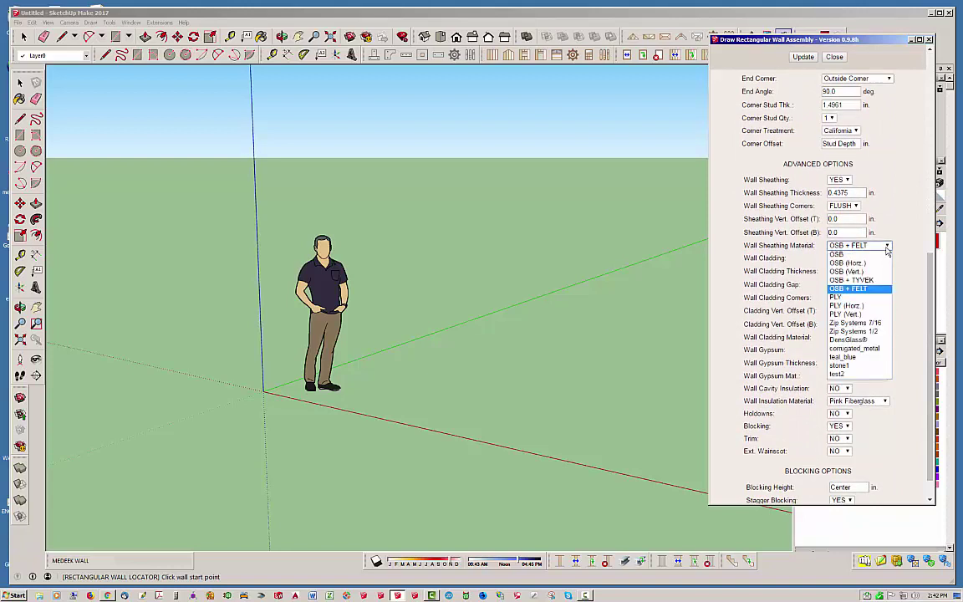
click(851, 375)
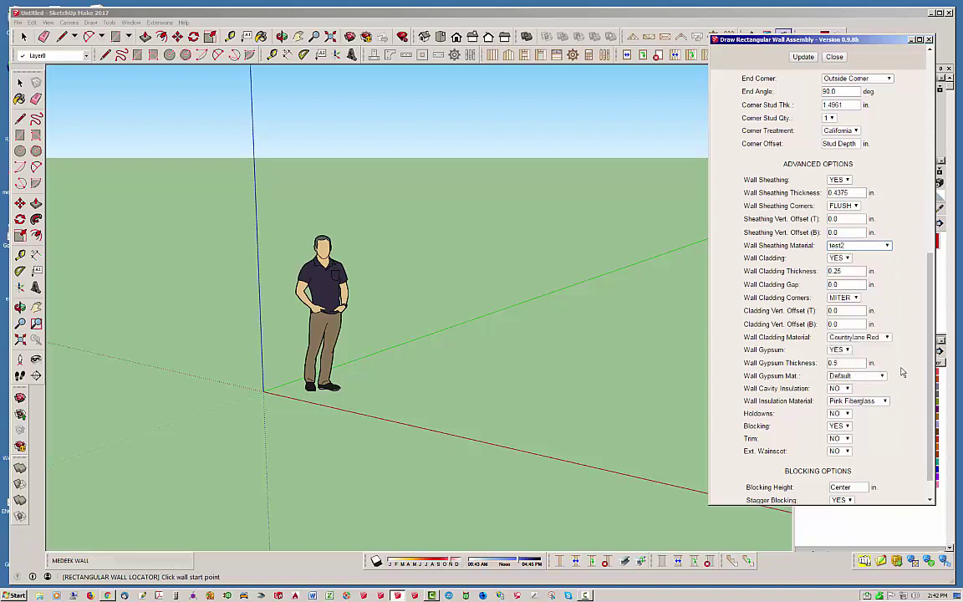
click(887, 337)
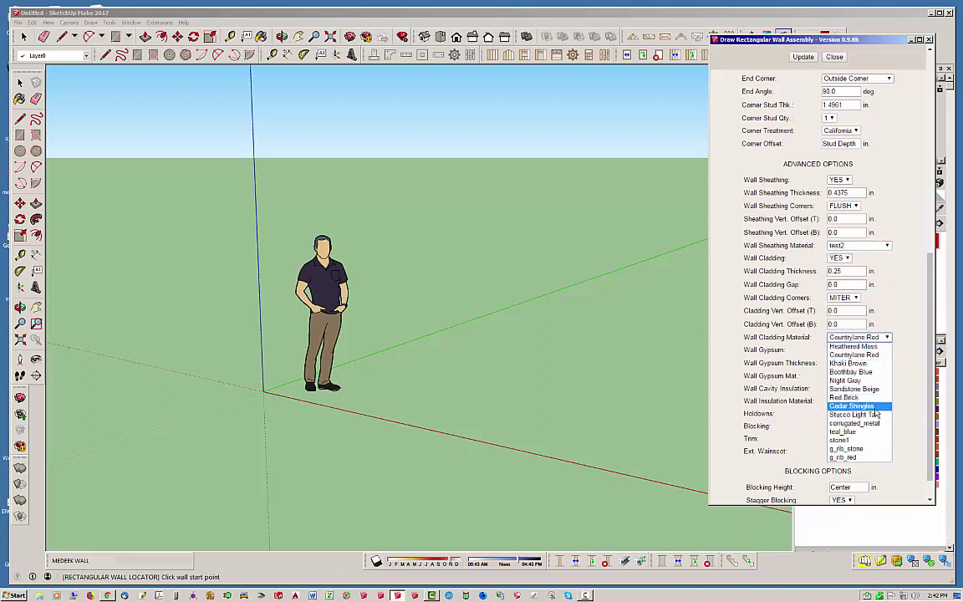
click(864, 458)
click(806, 59)
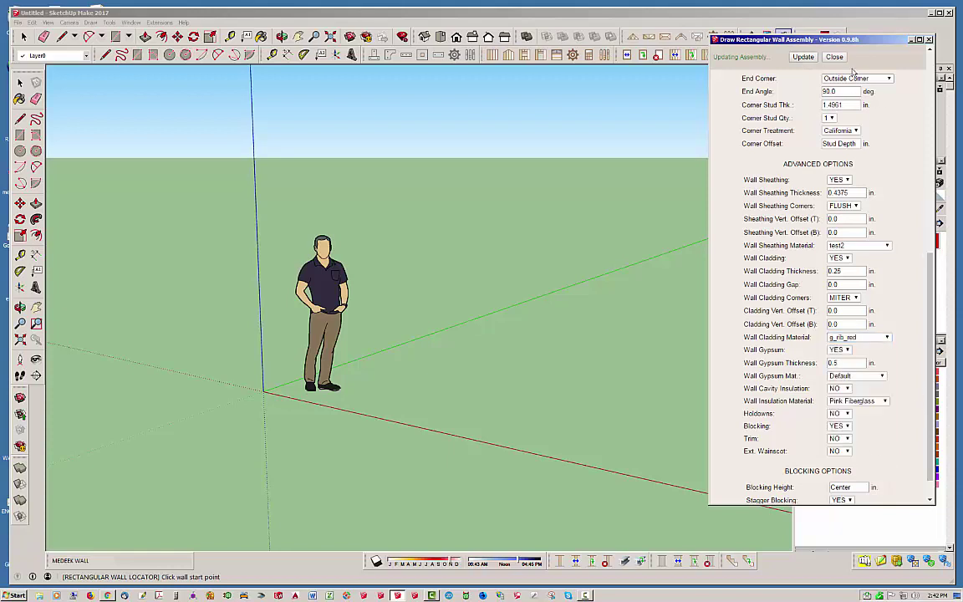
- Draw two walls from the origin forming an L-shaped corner
click(264, 391)
scroll(158, 323, down, 2)
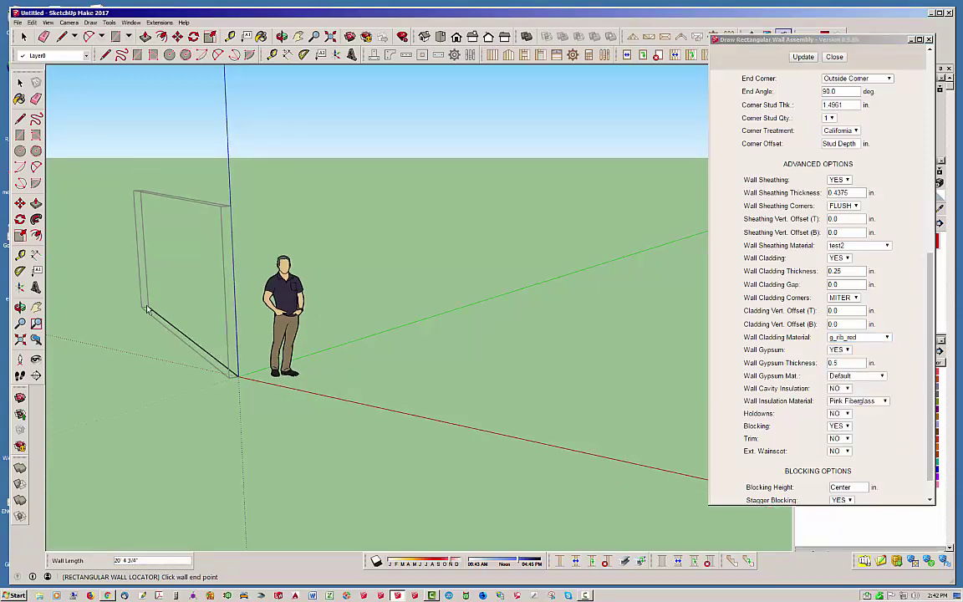
click(545, 449)
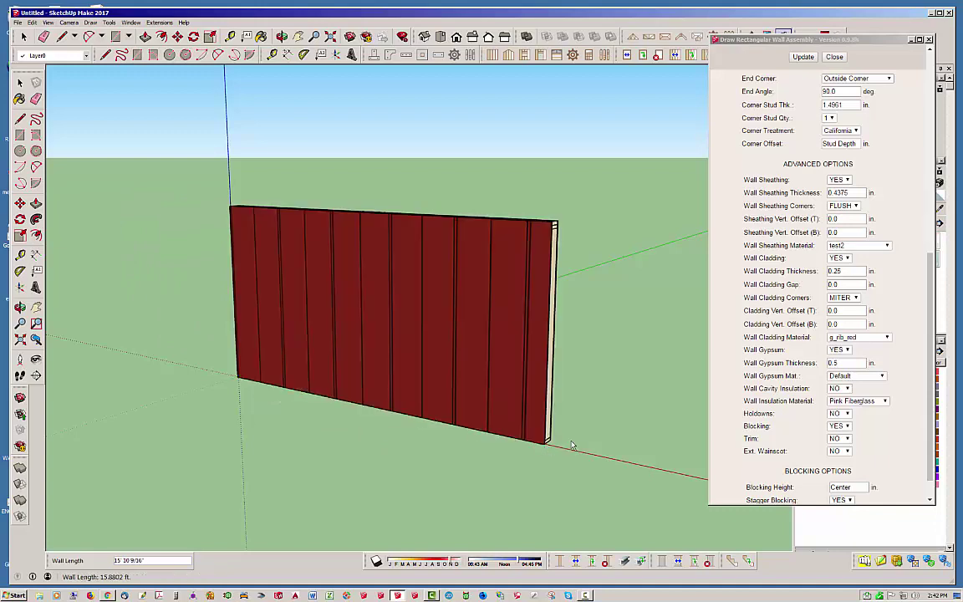
middle_drag(629, 368, 276, 334)
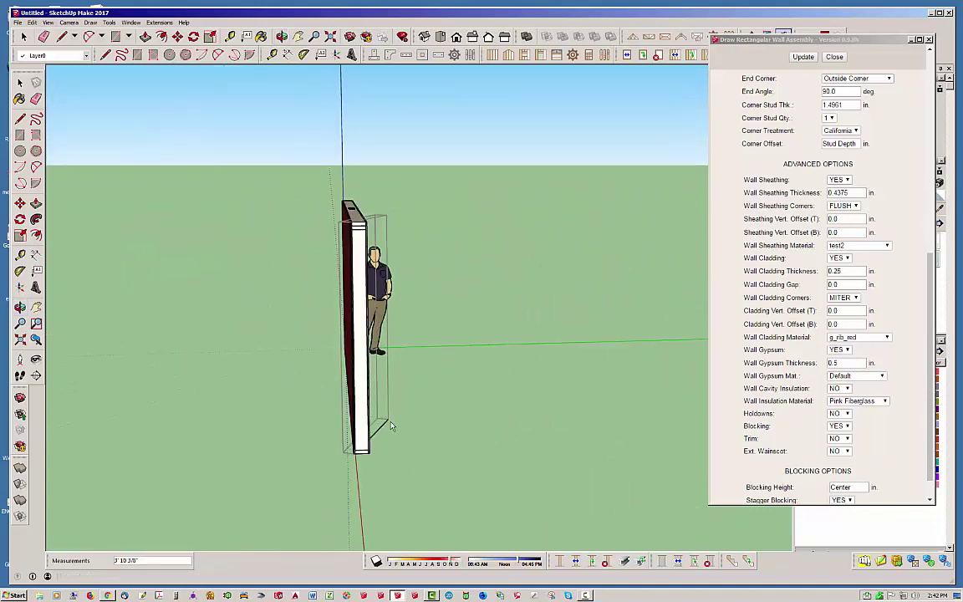
click(617, 435)
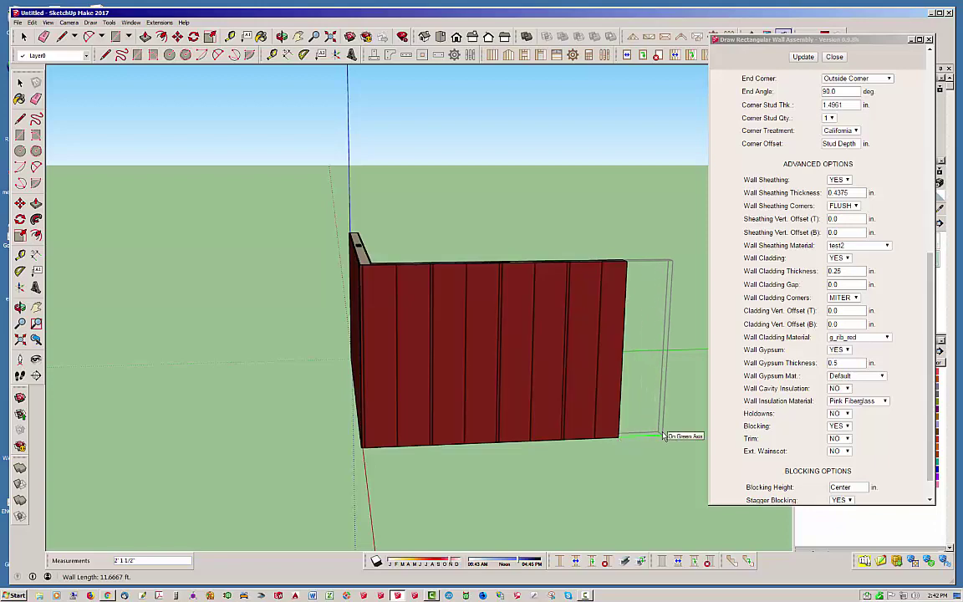
key(space)
middle_drag(636, 393, 634, 293)
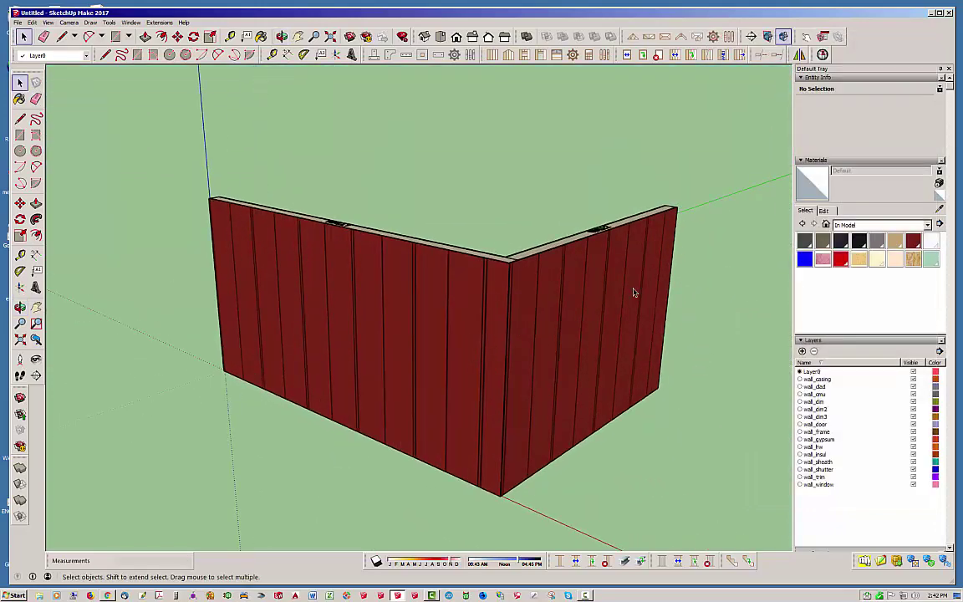
- Insert a 3068 door into the left wall with default parameters
click(540, 54)
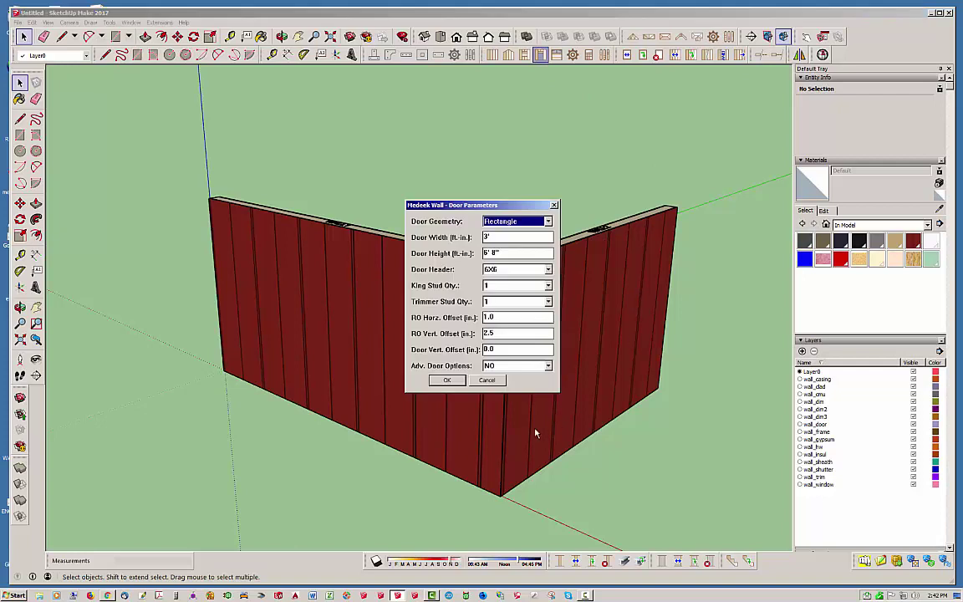
click(447, 380)
click(312, 372)
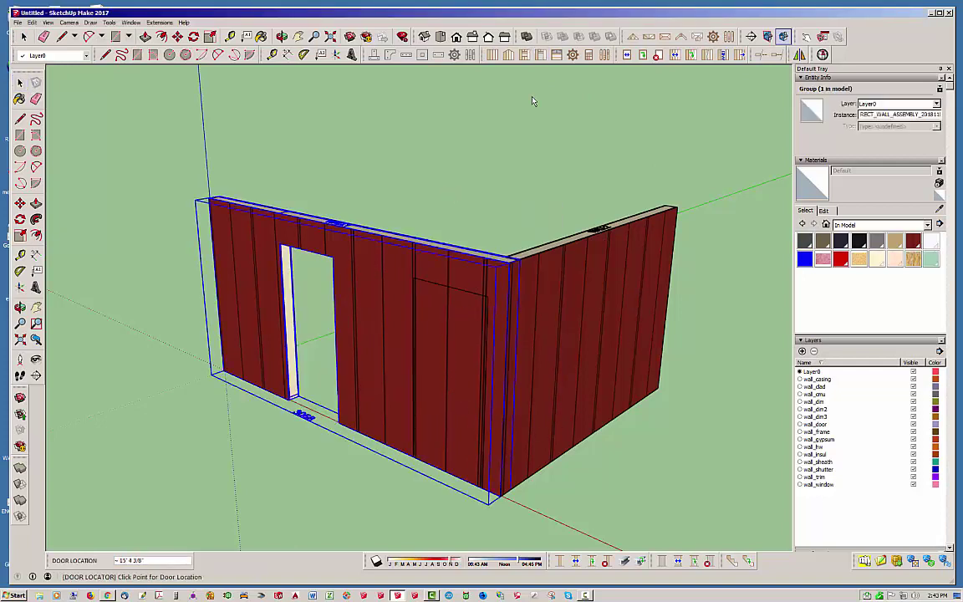
- Insert a 3040 window into each of the two walls
click(524, 54)
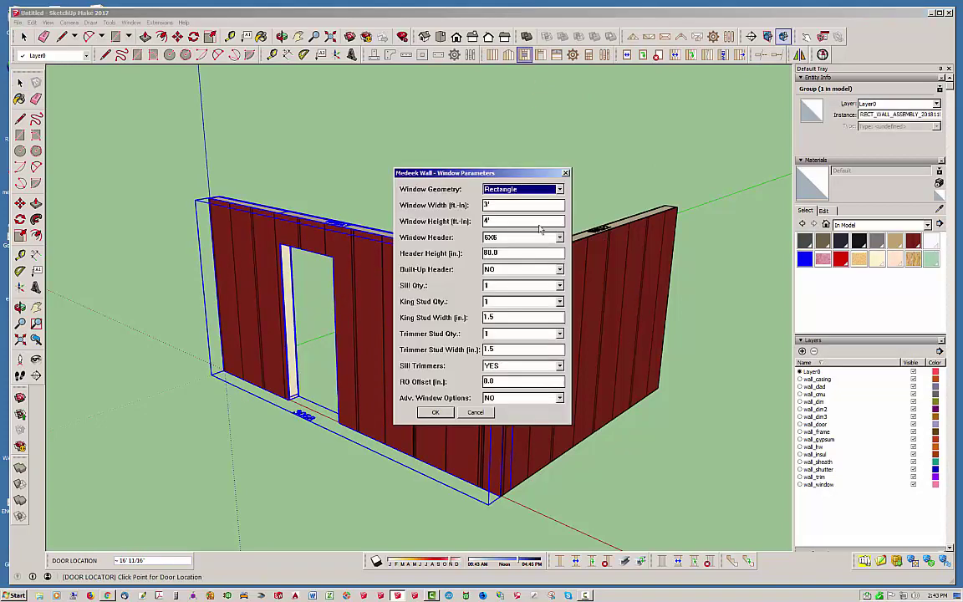
click(434, 412)
click(393, 393)
click(570, 383)
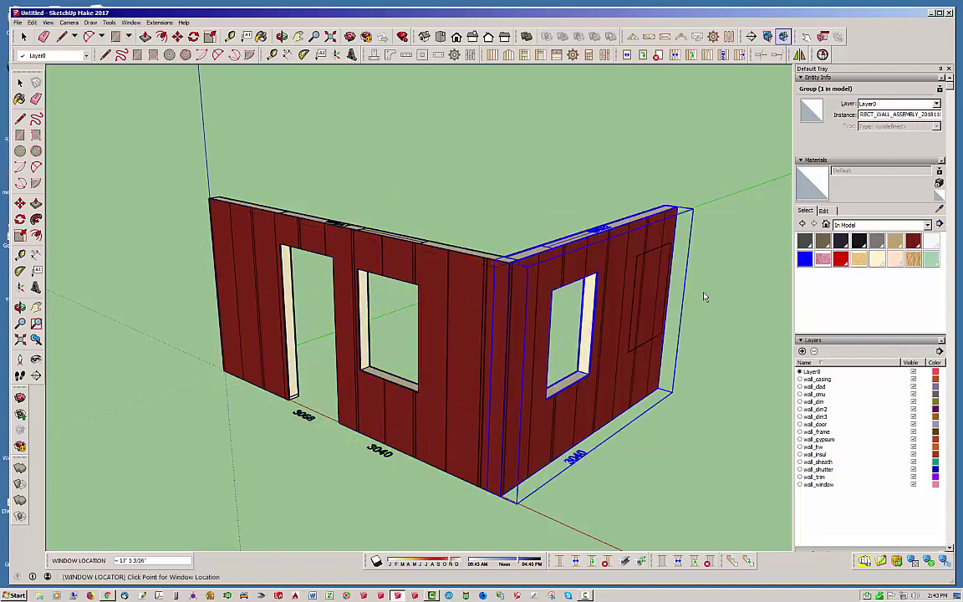
key(space)
click(740, 368)
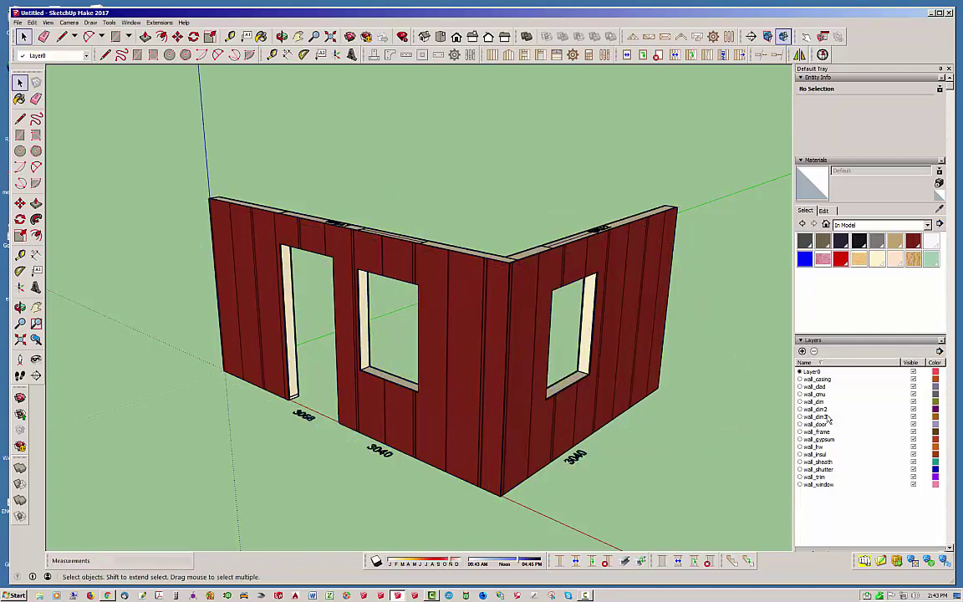
- Hide the wall_clad layer to expose the sheathing and view the front wall
click(913, 387)
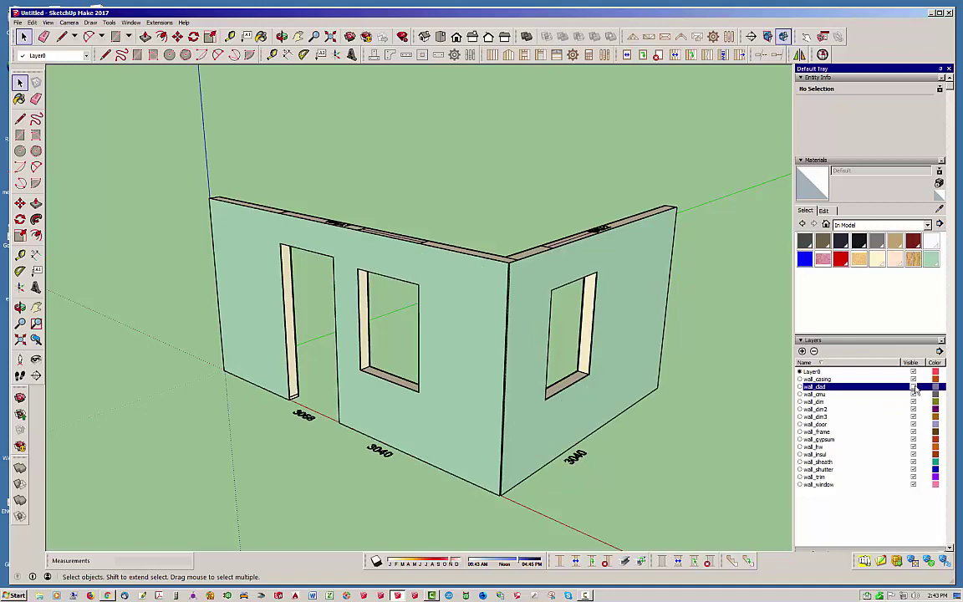
middle_drag(487, 326, 653, 378)
middle_drag(509, 378, 588, 324)
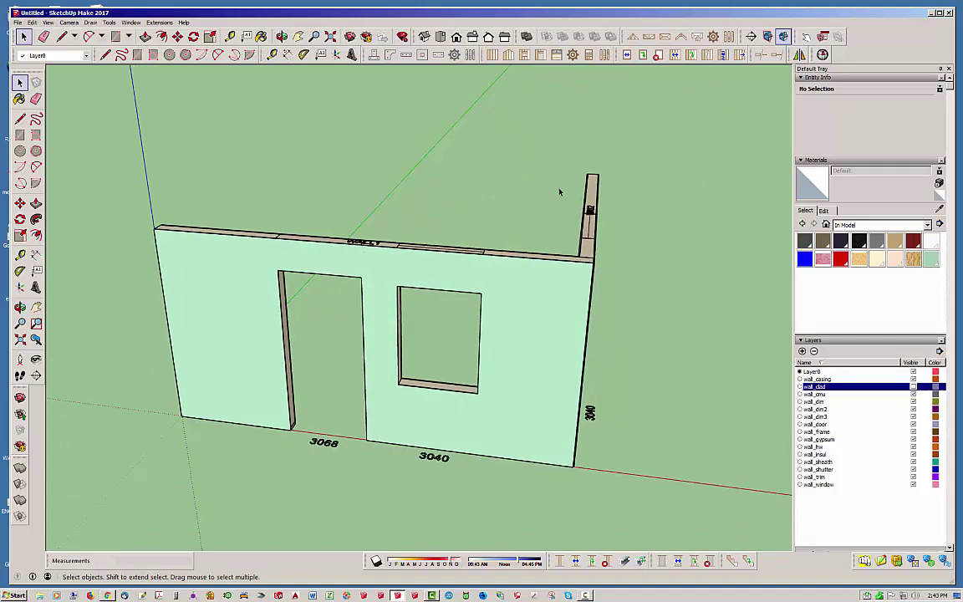
- Edit the front wall assembly to use teal_blue sheathing and apply it
right_click(521, 269)
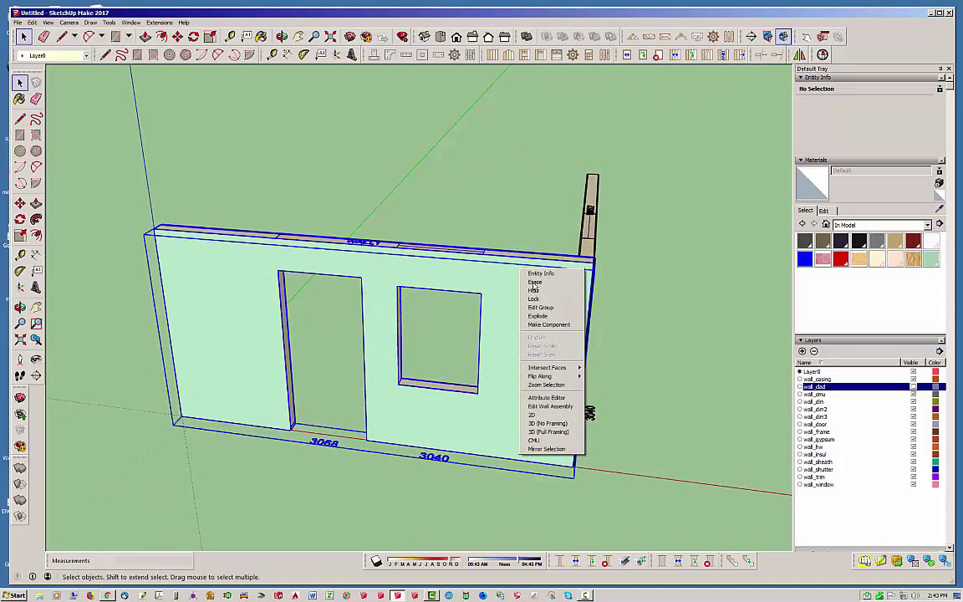
click(550, 405)
scroll(773, 200, down, 10)
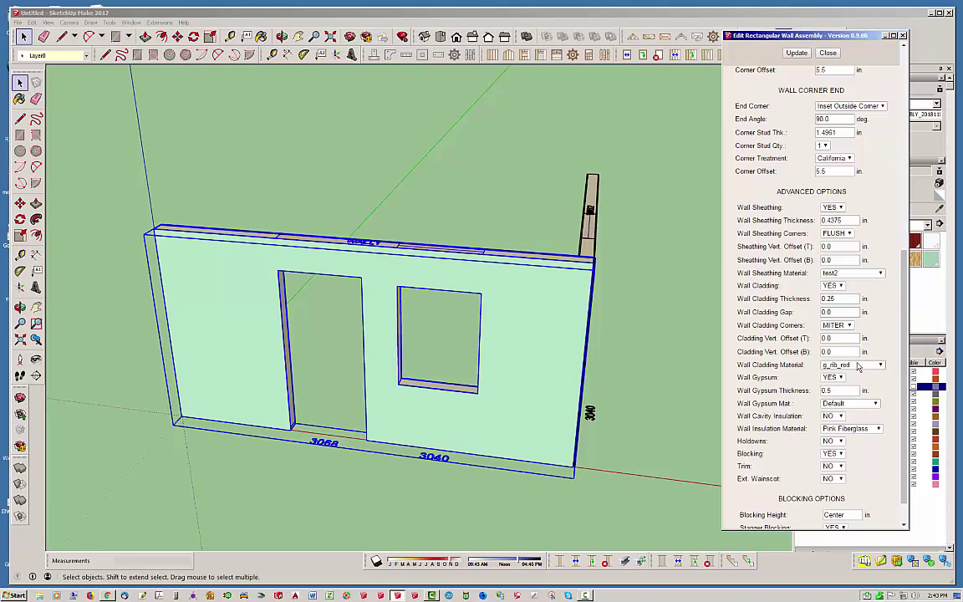
click(857, 276)
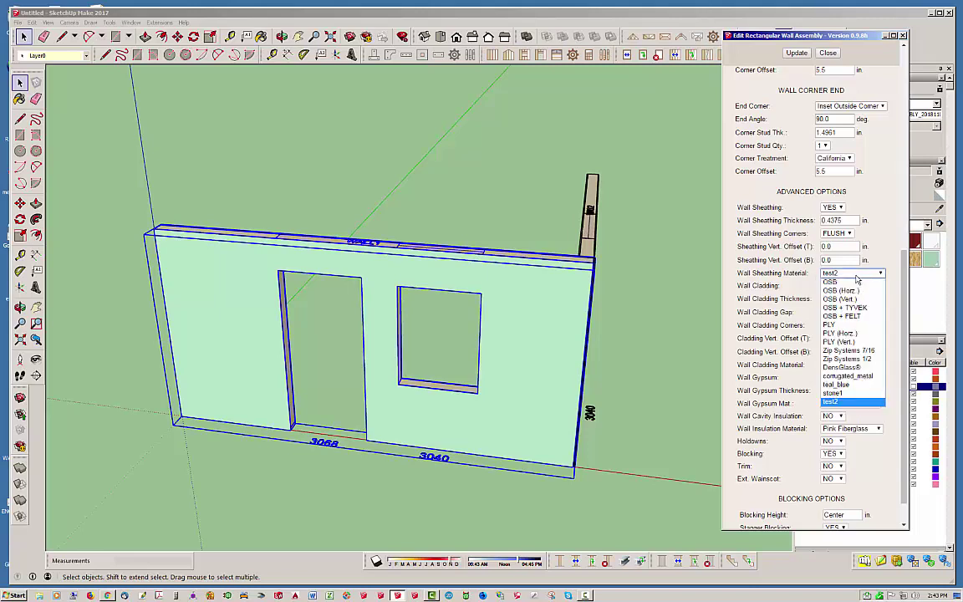
click(845, 385)
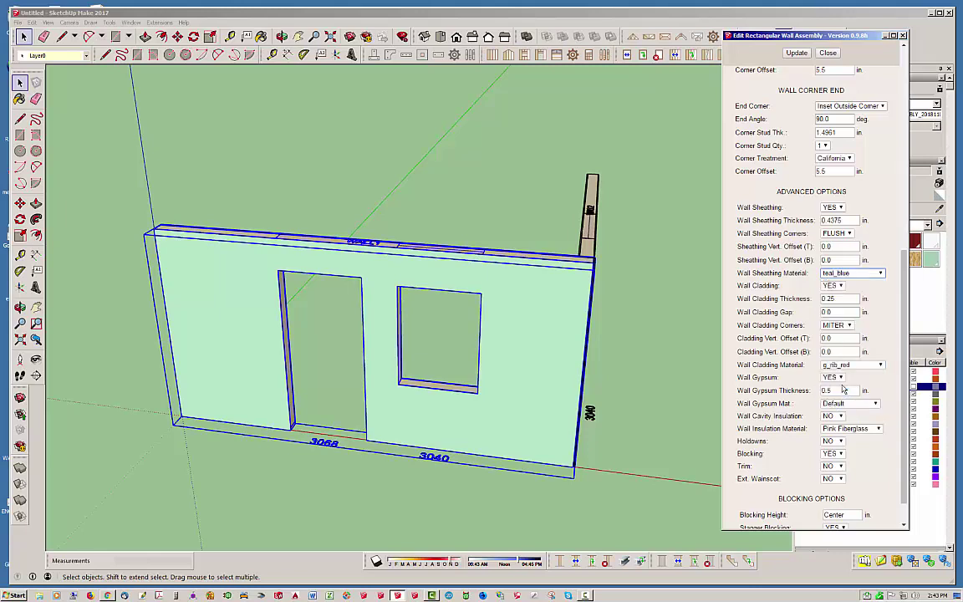
click(795, 53)
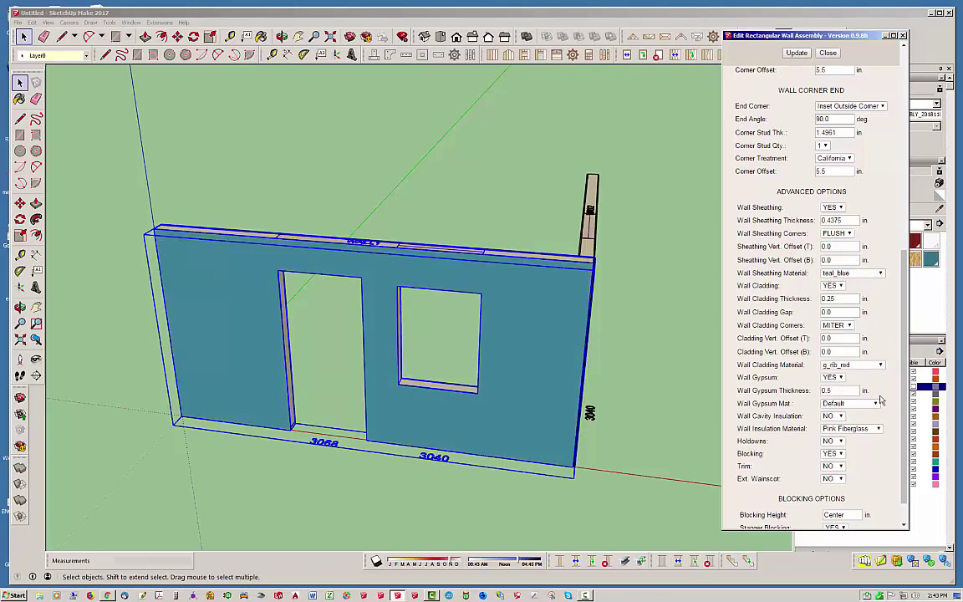
middle_drag(576, 405, 719, 410)
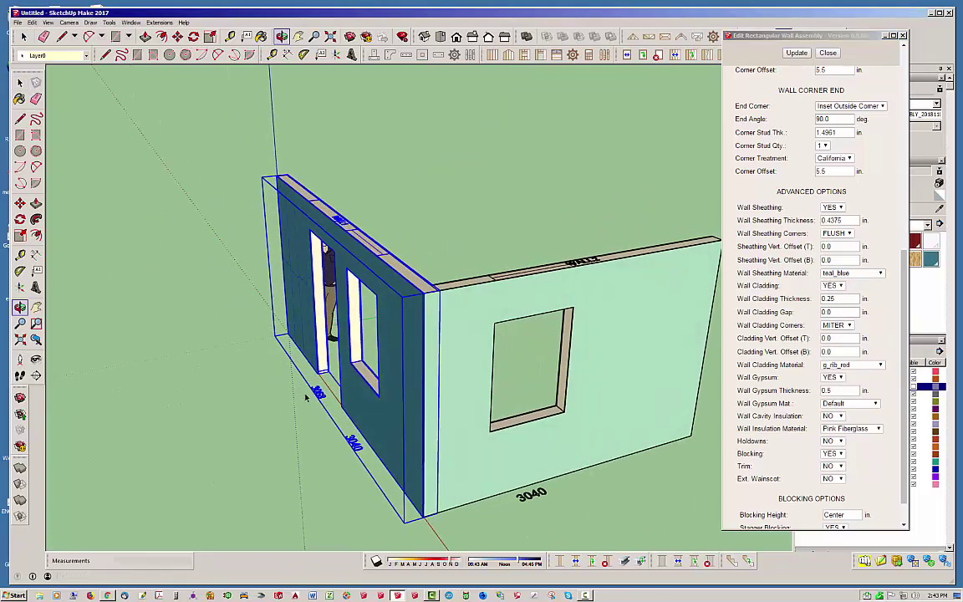
- Change the front wall's cladding to g_rib_stone, apply, and close the editor
click(872, 365)
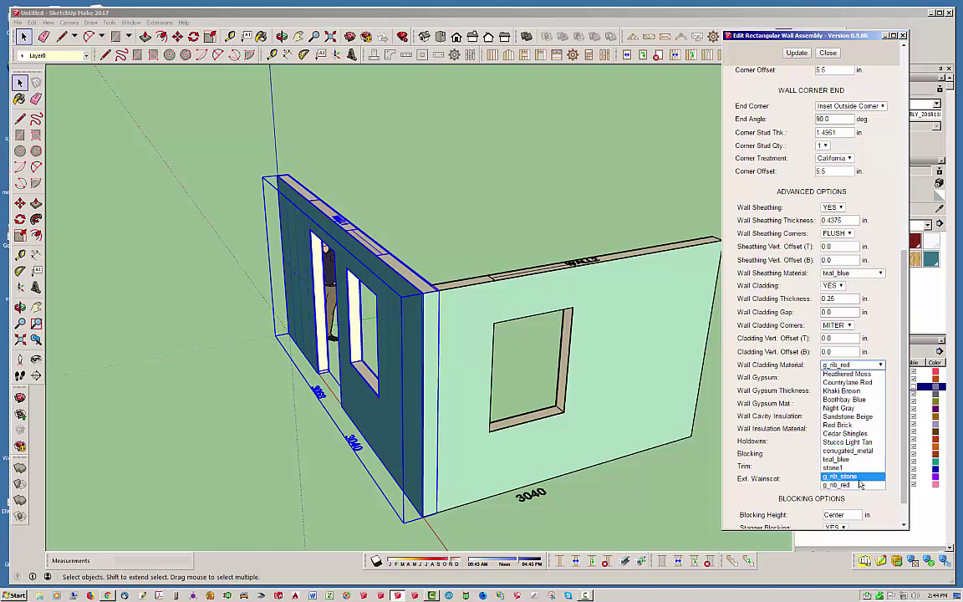
click(856, 476)
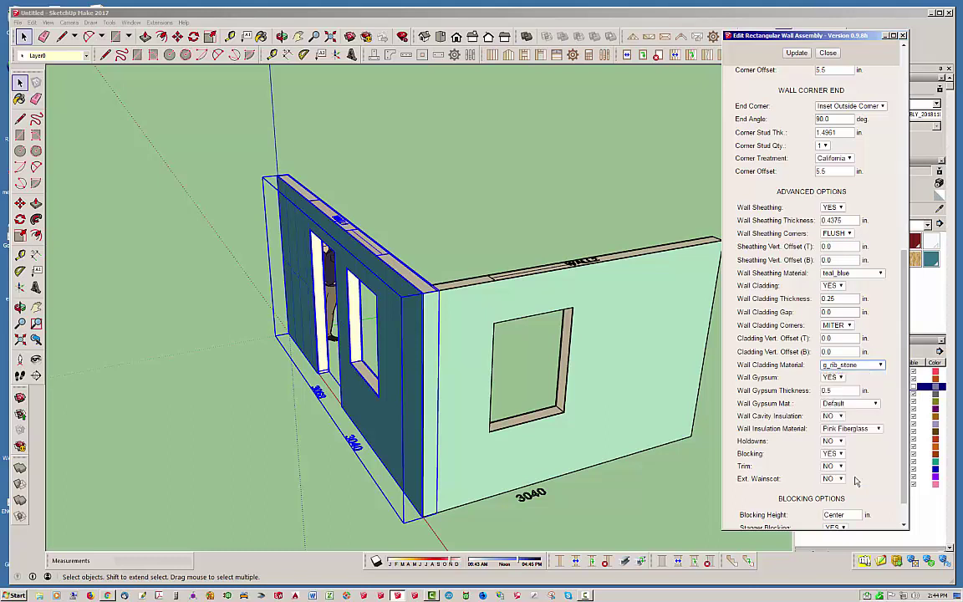
click(798, 53)
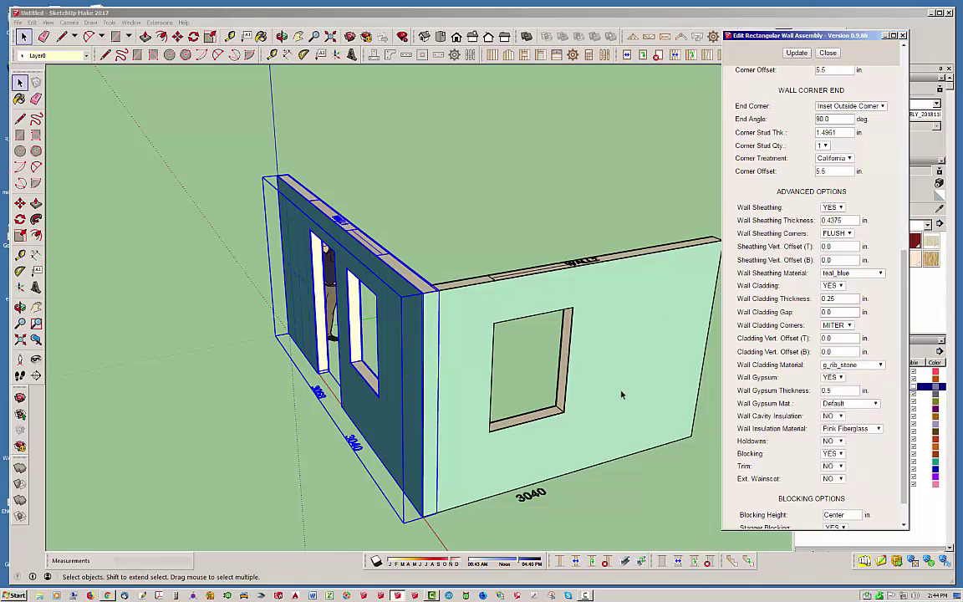
click(828, 53)
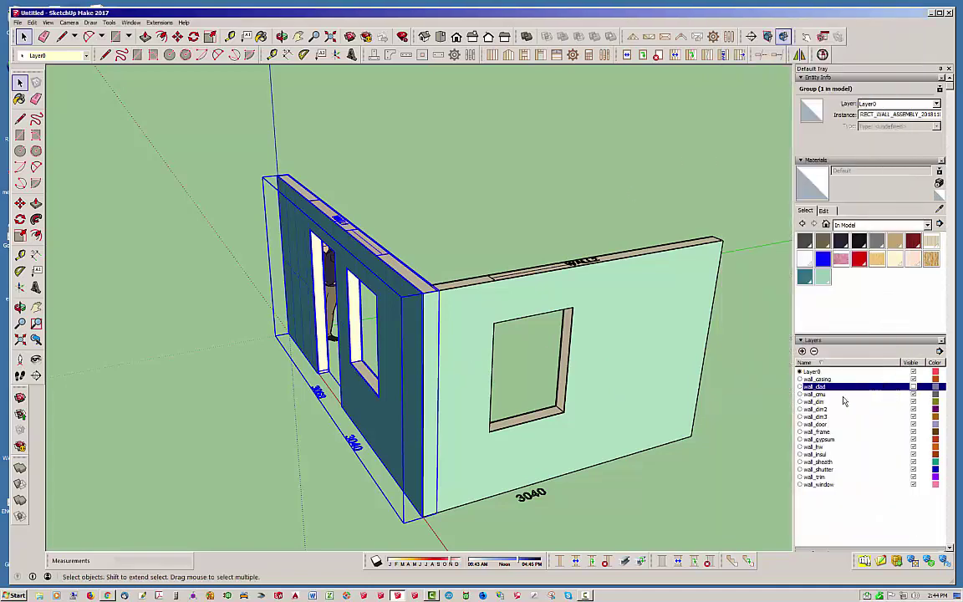
- Show the wall_clad layer again and turn the view toward the red-clad wall
click(914, 387)
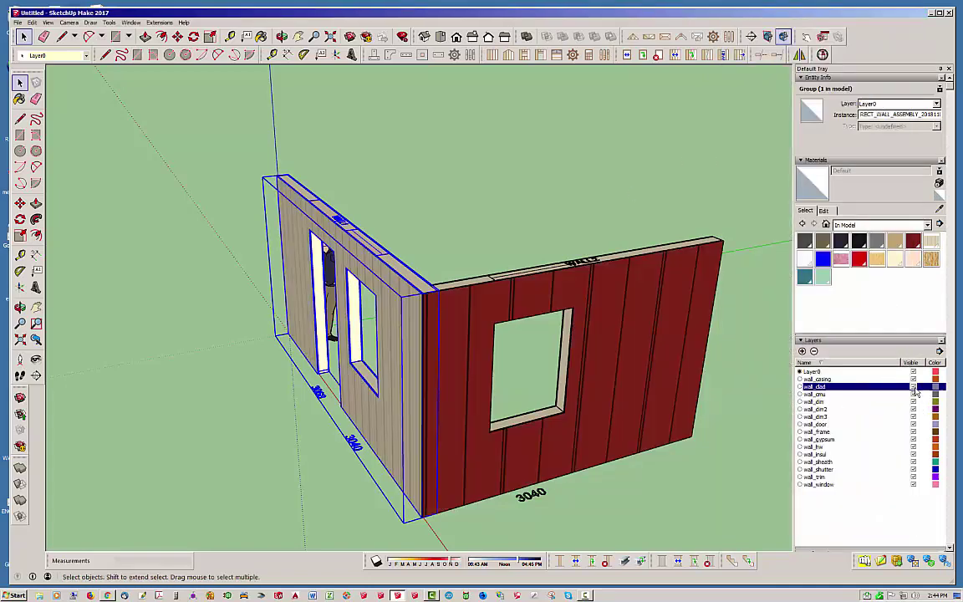
click(696, 492)
middle_drag(696, 492, 680, 379)
middle_drag(576, 304, 526, 323)
- Change the red wall's cladding to g_rib_stone, apply, and close the editor
click(543, 309)
right_click(553, 295)
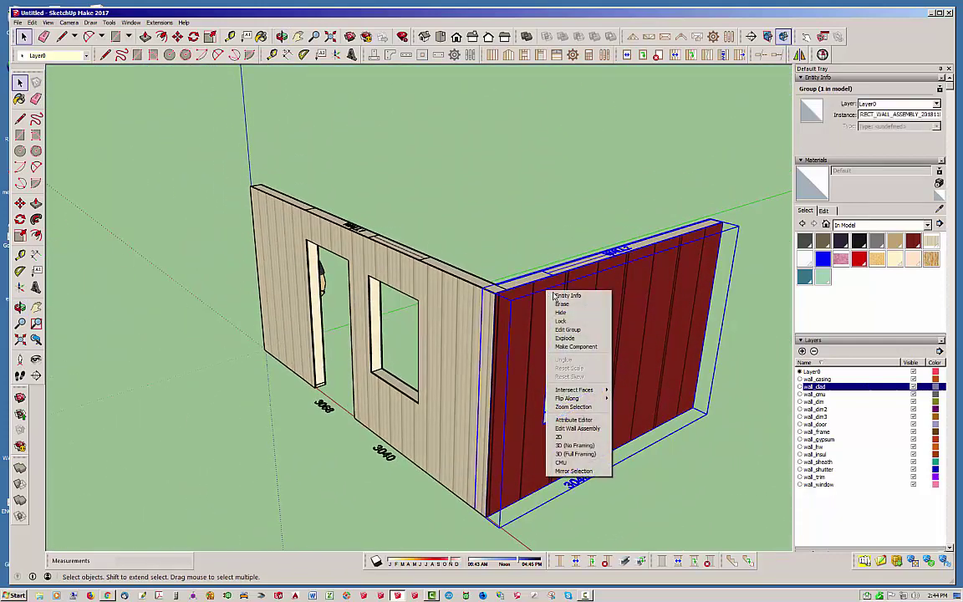
click(577, 428)
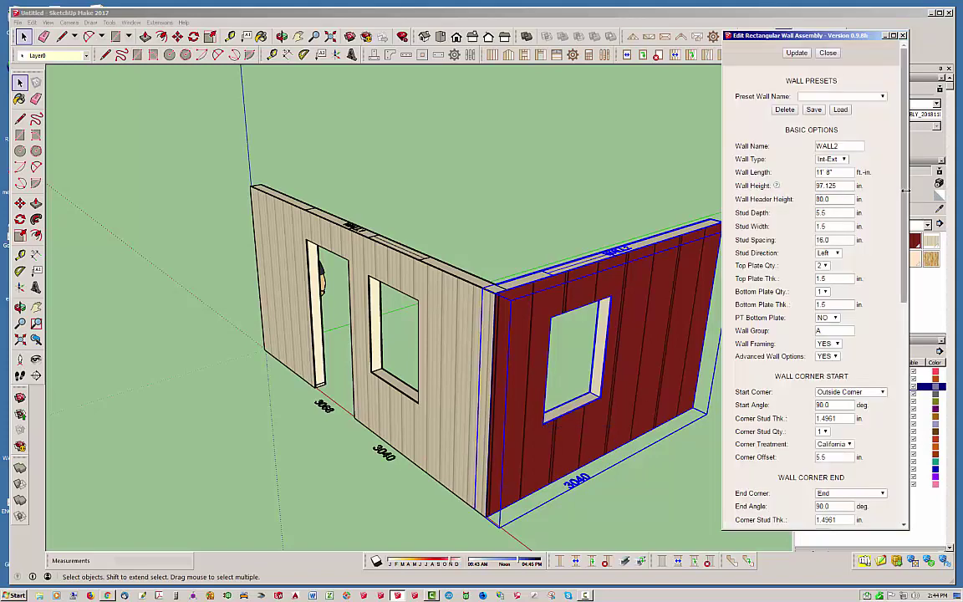
scroll(815, 176, down, 10)
click(866, 333)
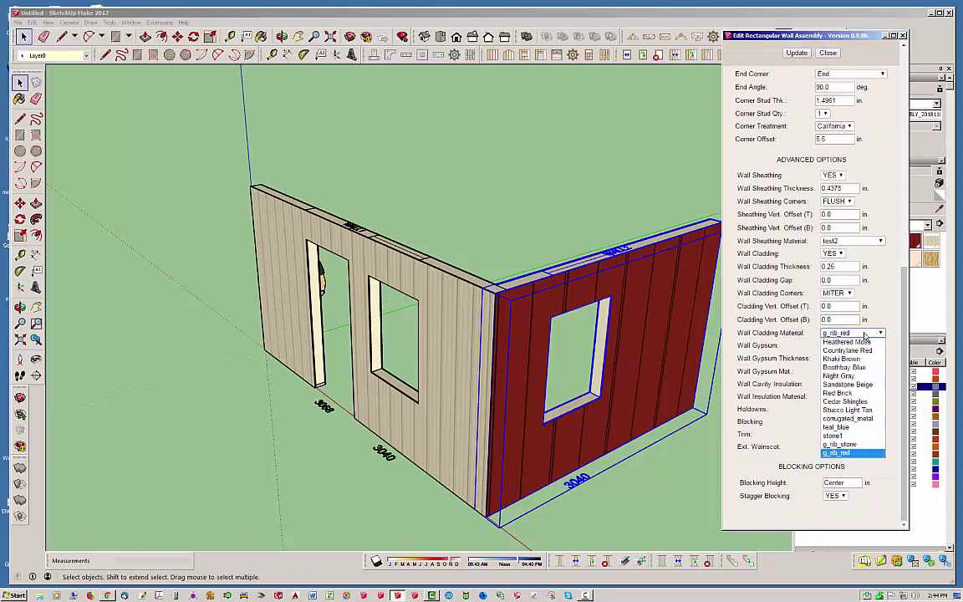
click(844, 444)
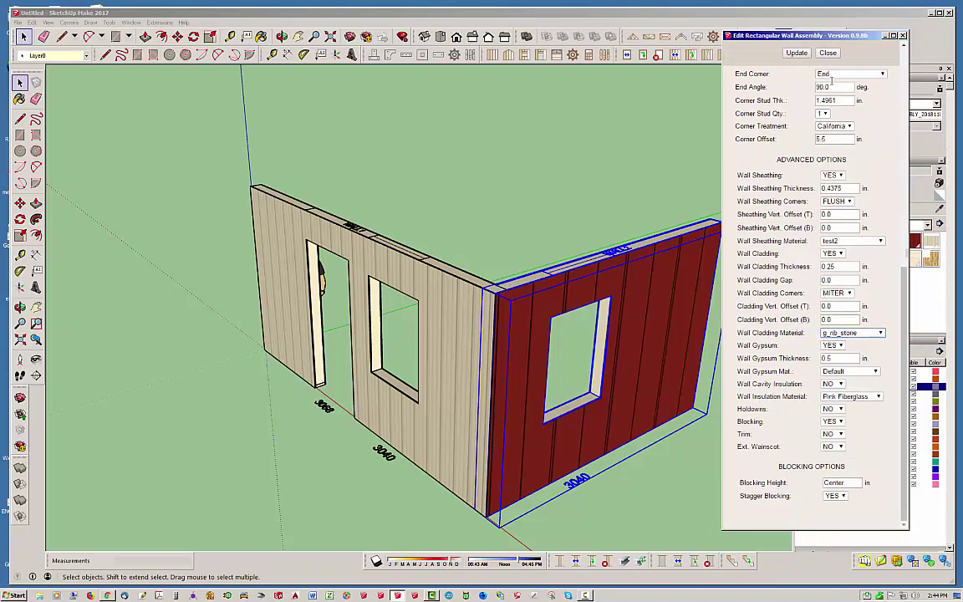
click(798, 53)
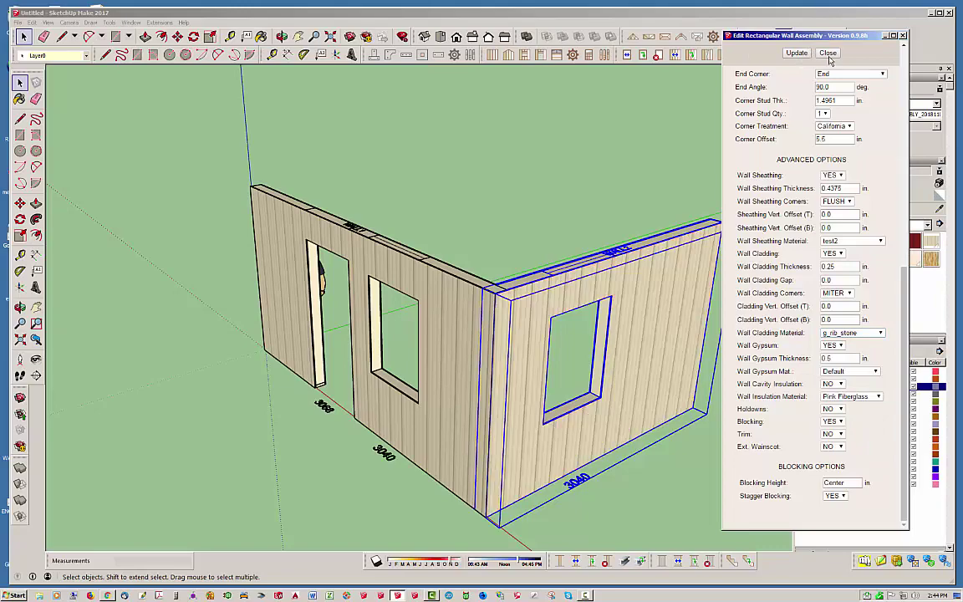
click(828, 53)
click(548, 237)
middle_drag(547, 237, 494, 321)
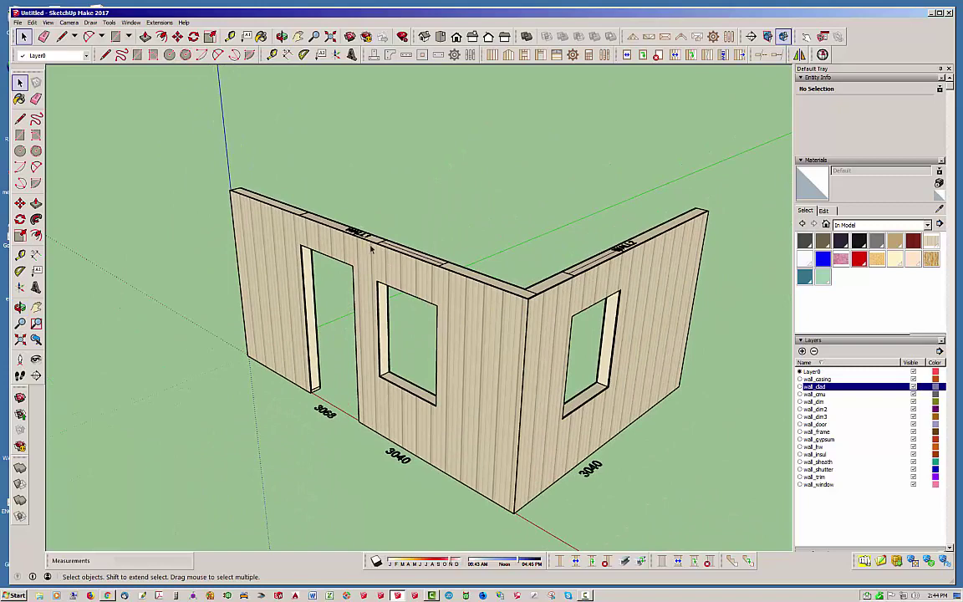
middle_drag(371, 249, 513, 270)
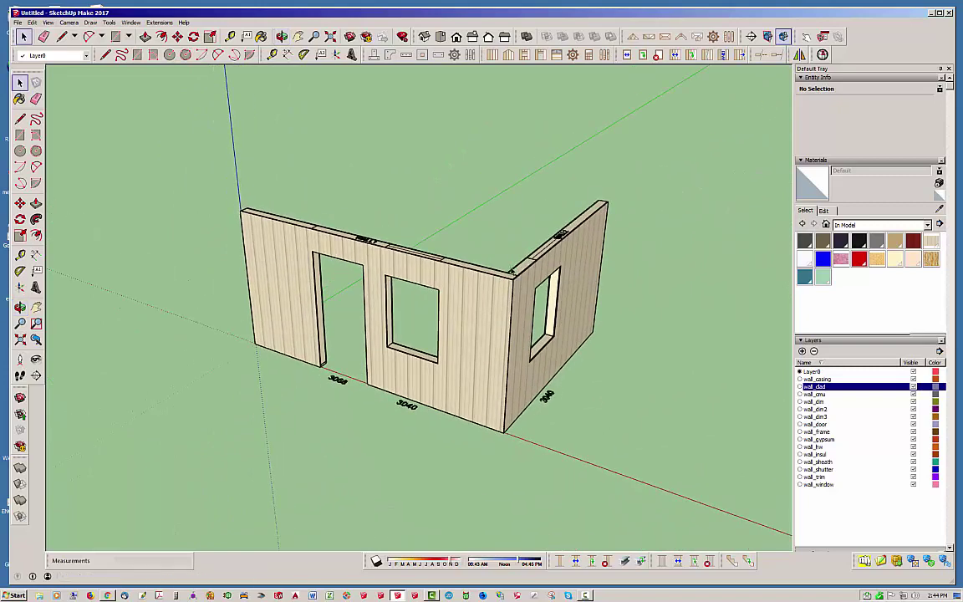
scroll(513, 271, up, 2)
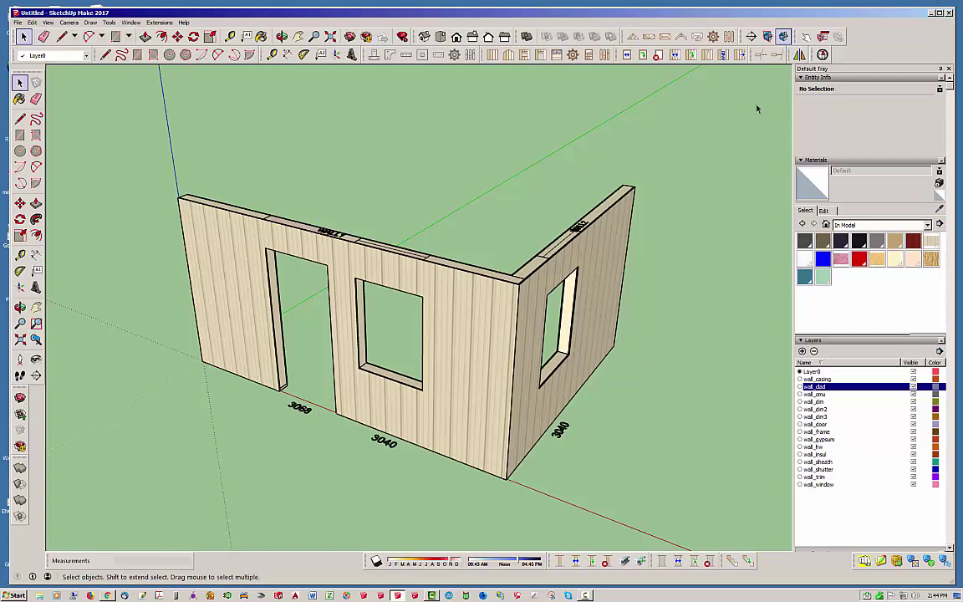
- Download the light wood-grain material from the Hanok Pavilion's Materials list as .skm
key(alt+Tab)
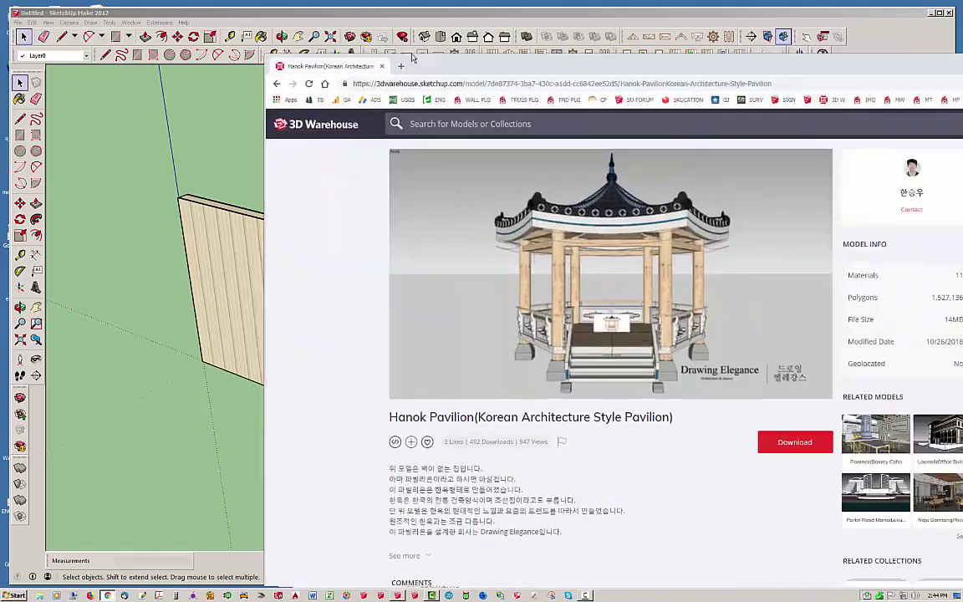
mouse_move(466, 17)
mouse_down()
mouse_move(221, 17)
mouse_move(268, 15)
mouse_move(257, 16)
mouse_up()
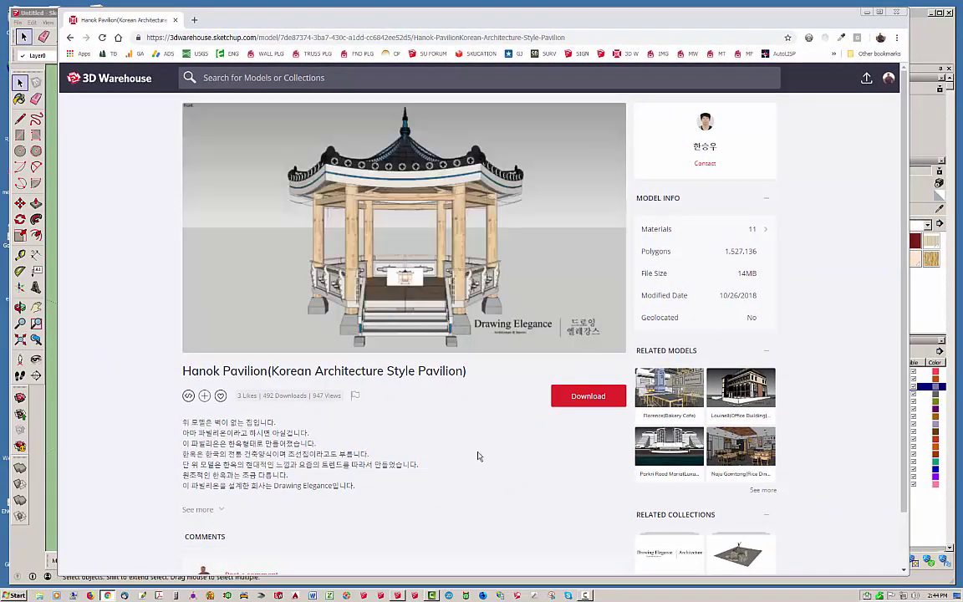
mouse_move(456, 242)
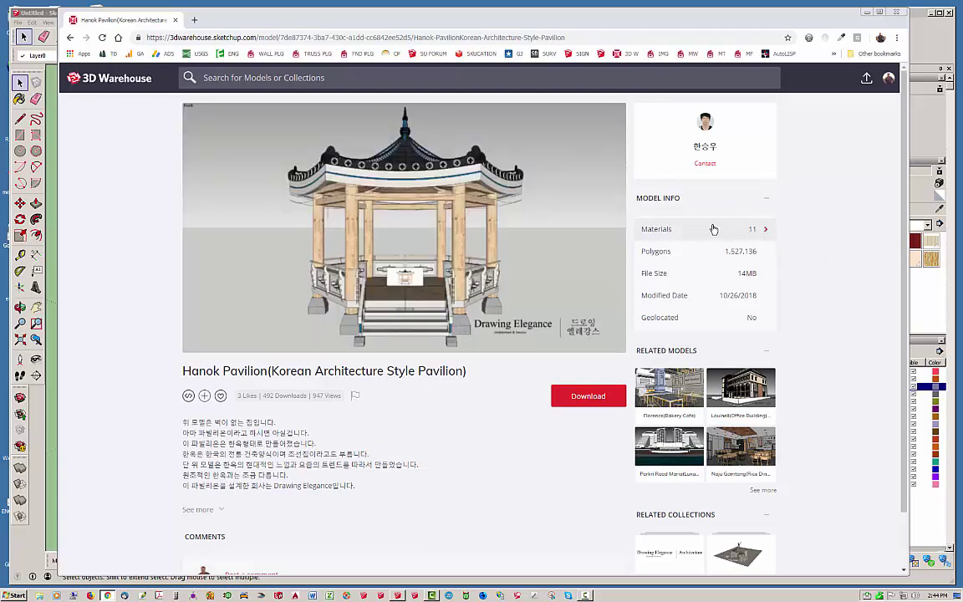
click(673, 229)
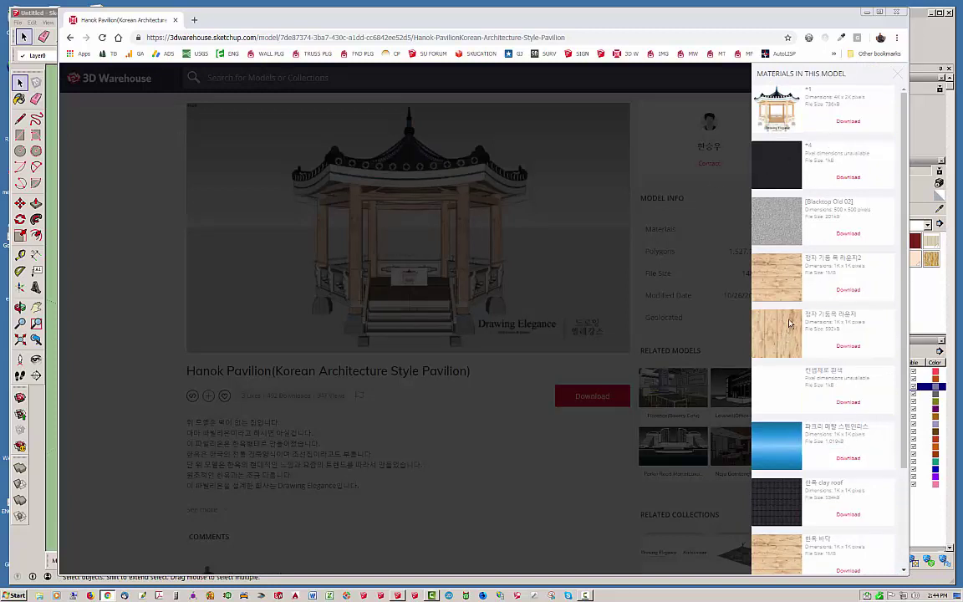
click(847, 347)
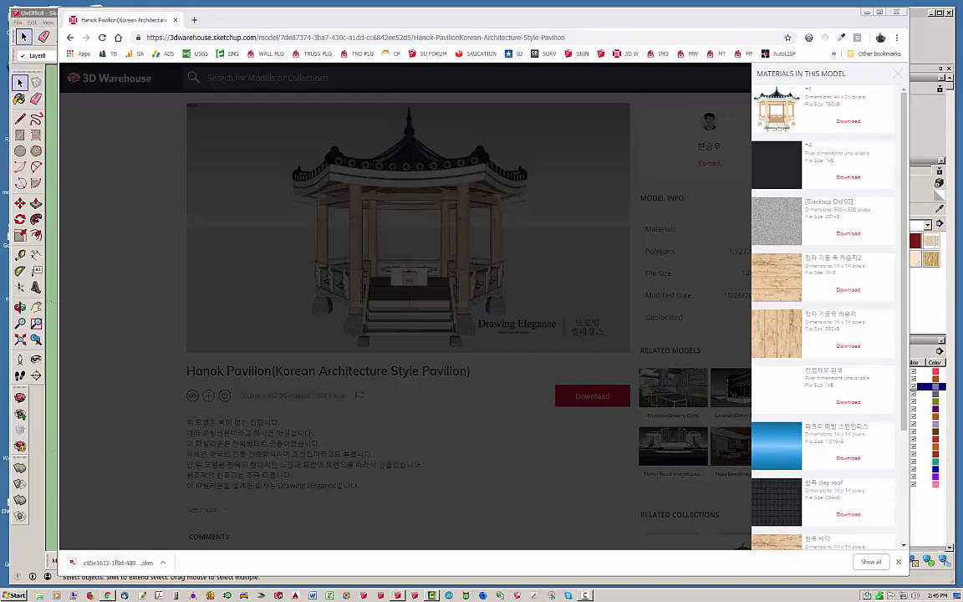
- Load the downloaded Desktop .skm wood file through Medeek Wall's Import SKM material form
click(866, 11)
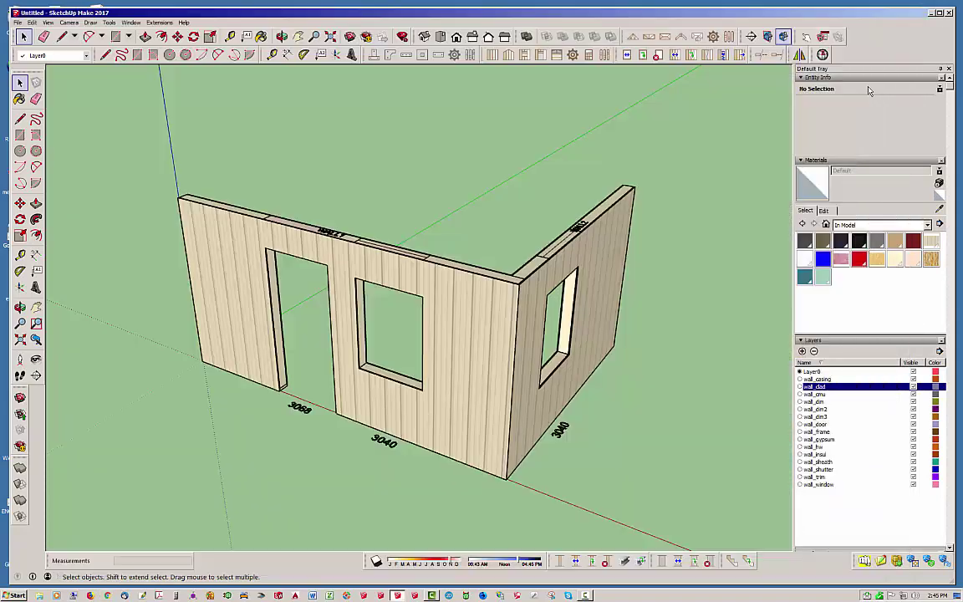
click(547, 55)
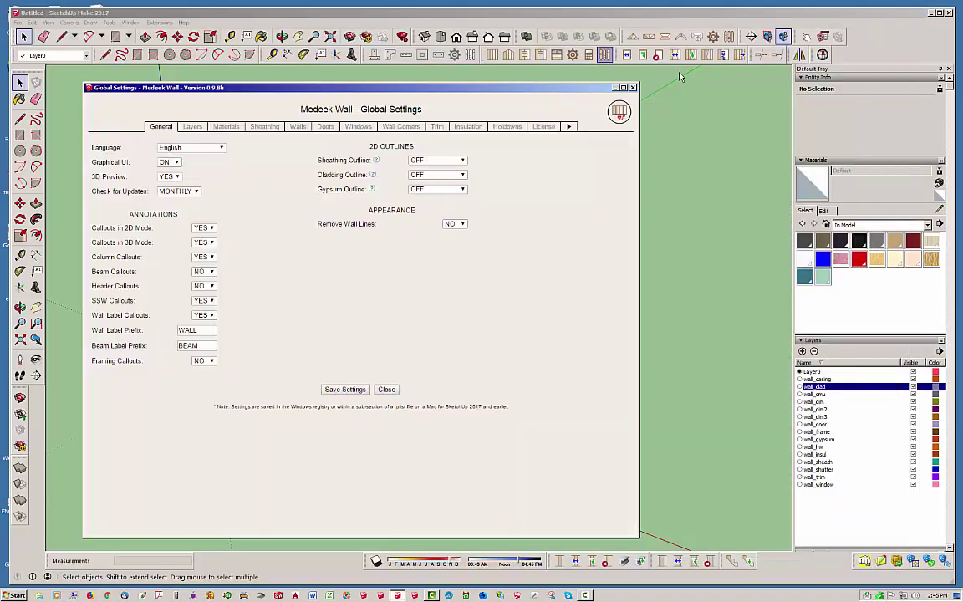
click(226, 126)
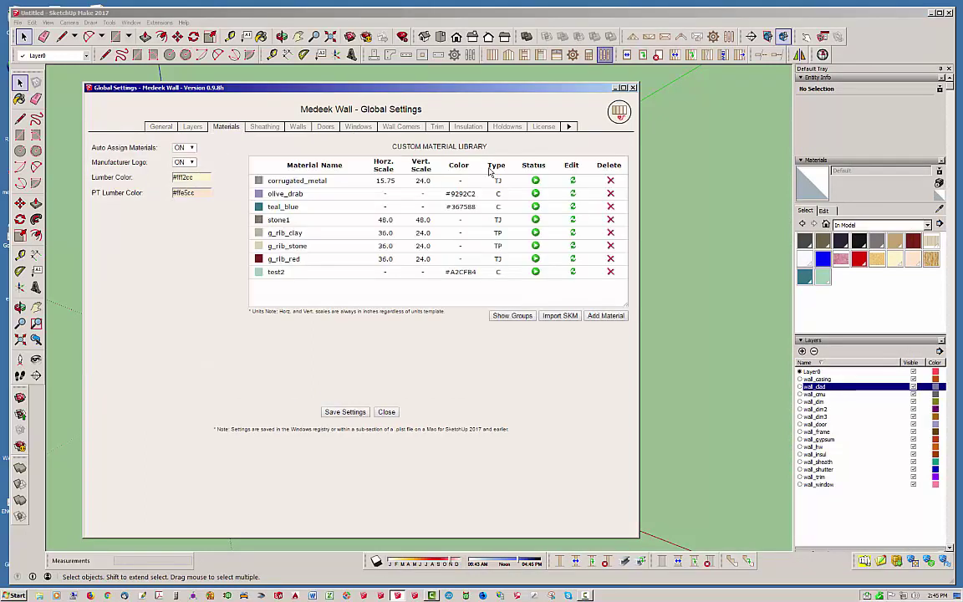
click(559, 316)
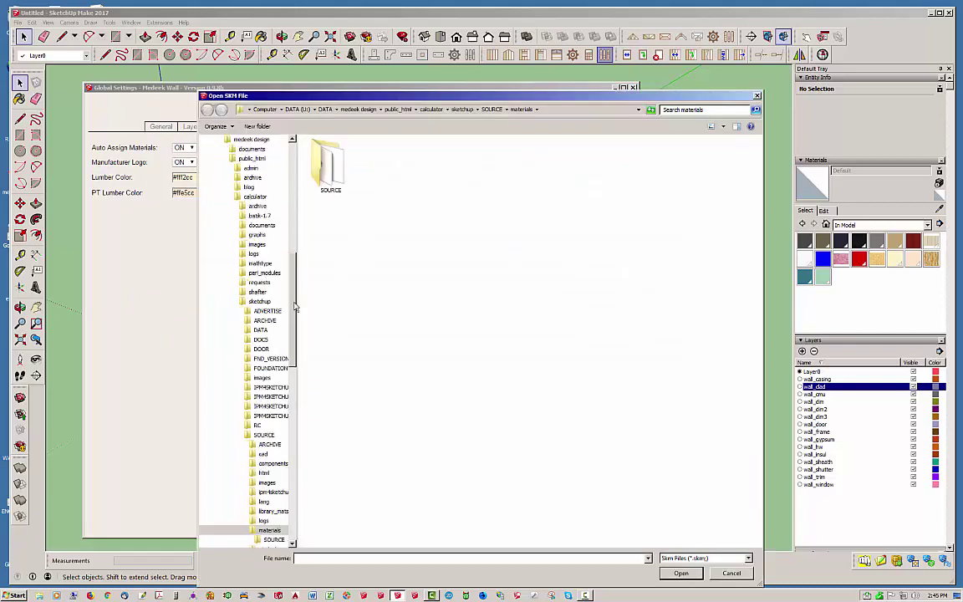
scroll(264, 276, up, 10)
click(233, 155)
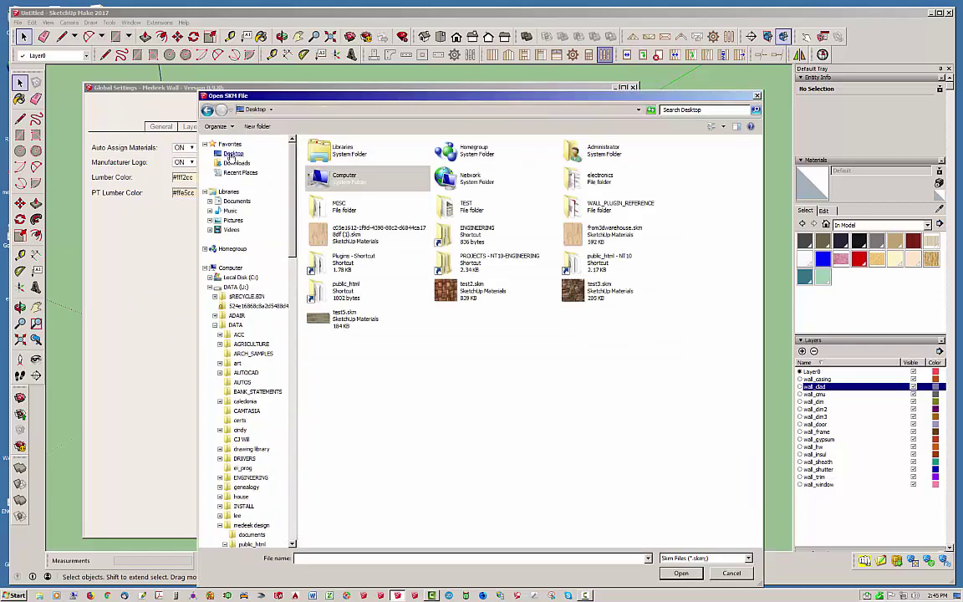
click(367, 178)
click(326, 234)
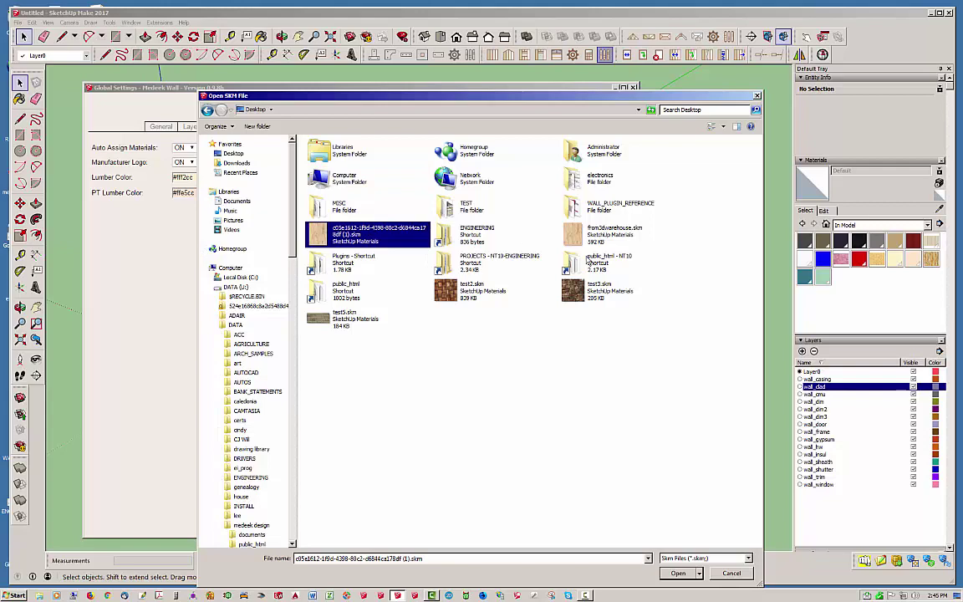
click(679, 573)
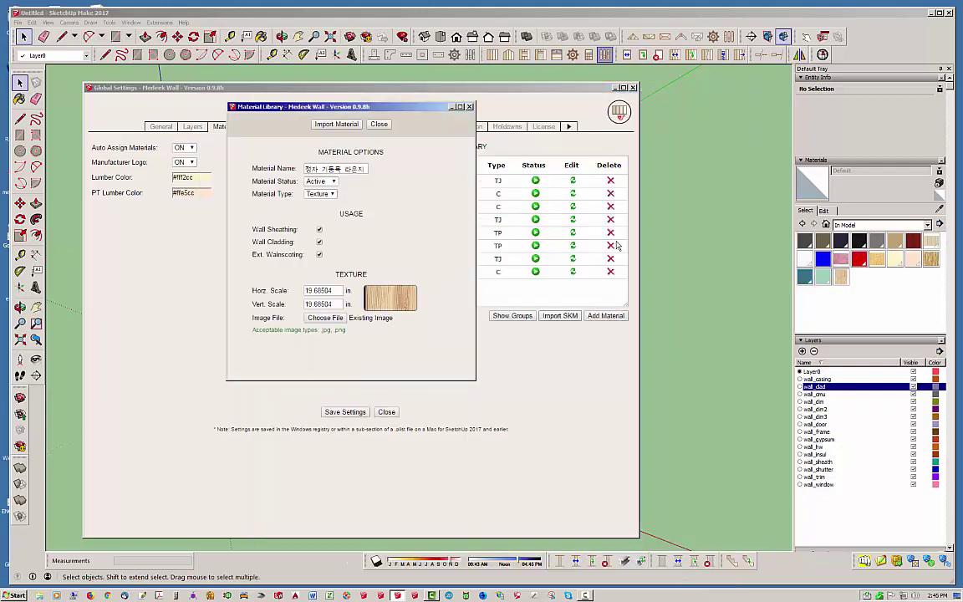
- Import the material as wood_grain2 for cladding only, unchecking sheathing and exterior wainscoting
drag(433, 107, 601, 154)
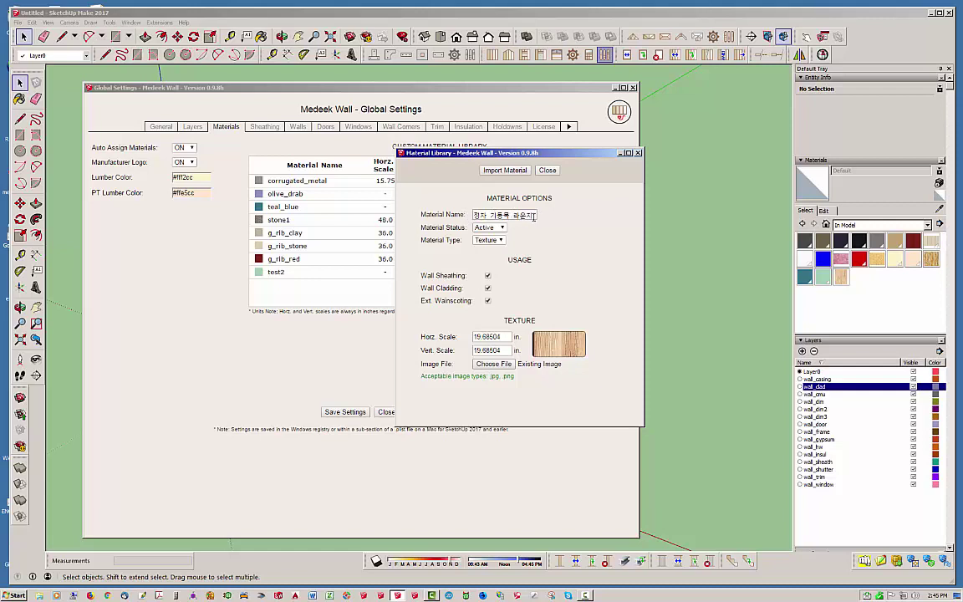
drag(535, 214, 452, 194)
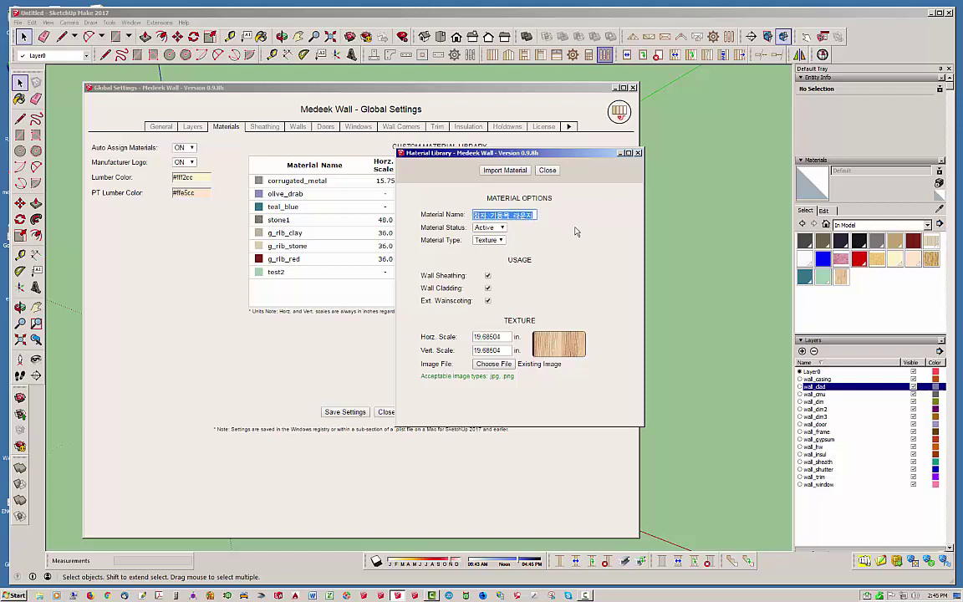
text(te)
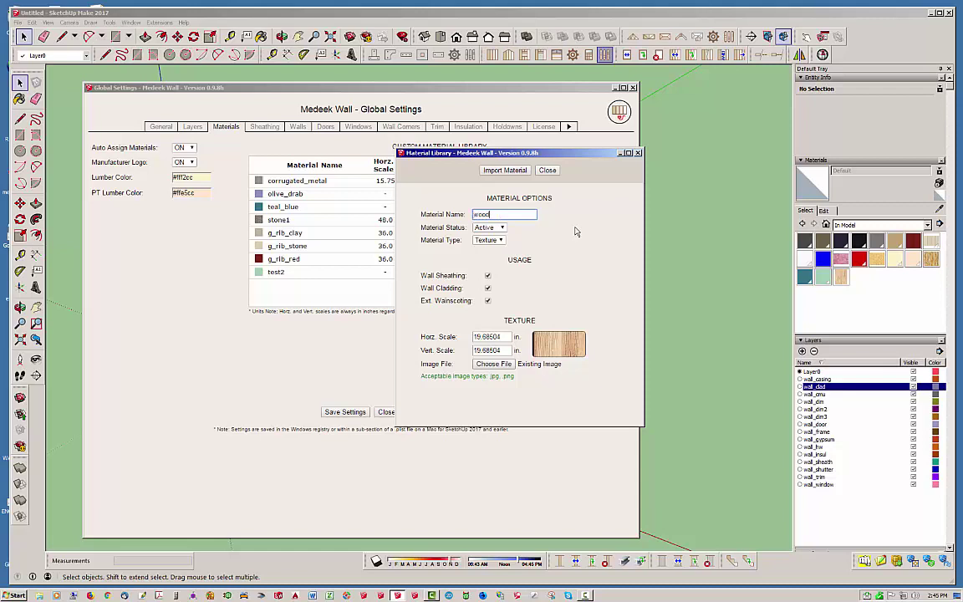
text(od_grain2)
click(488, 276)
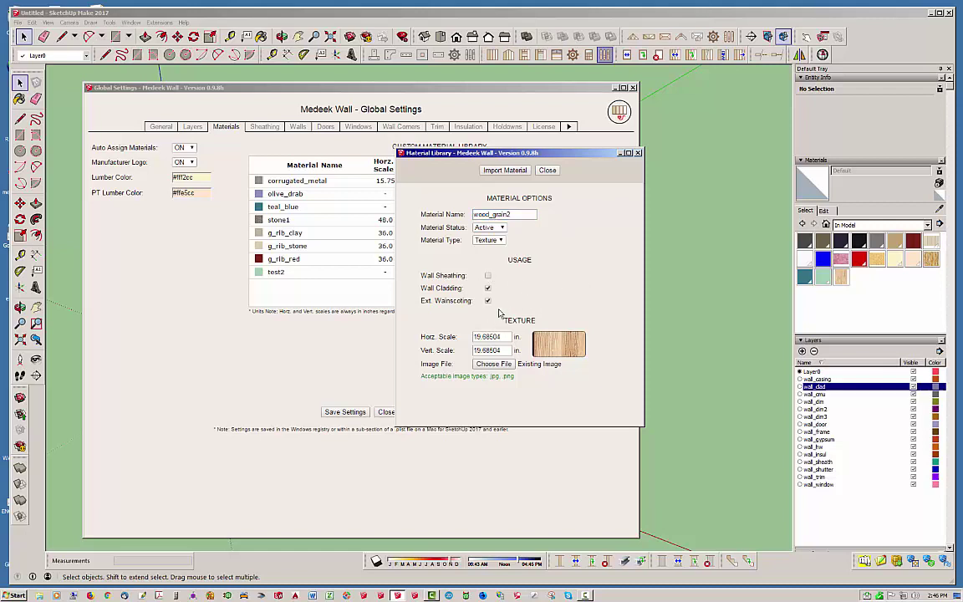
click(487, 300)
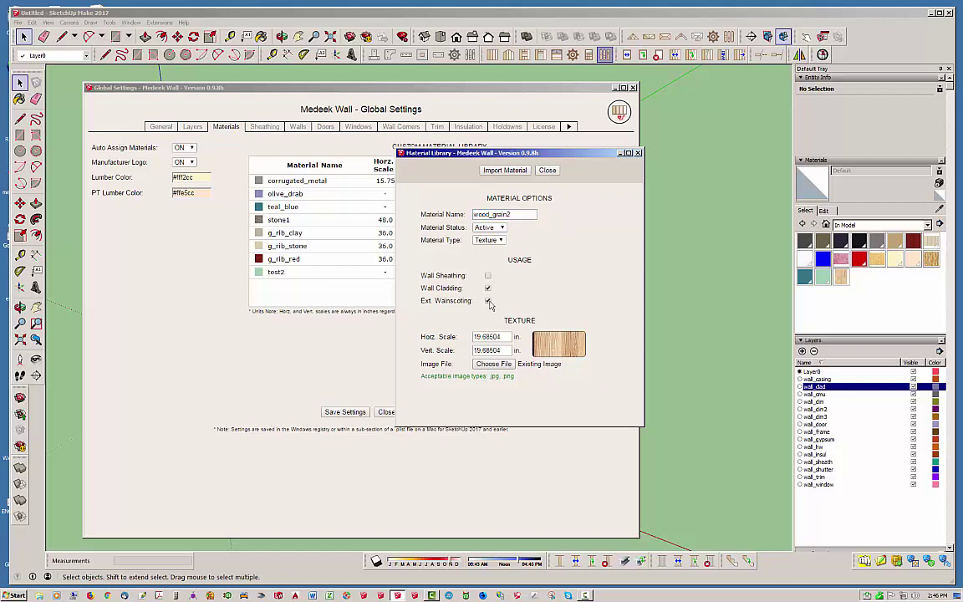
click(512, 170)
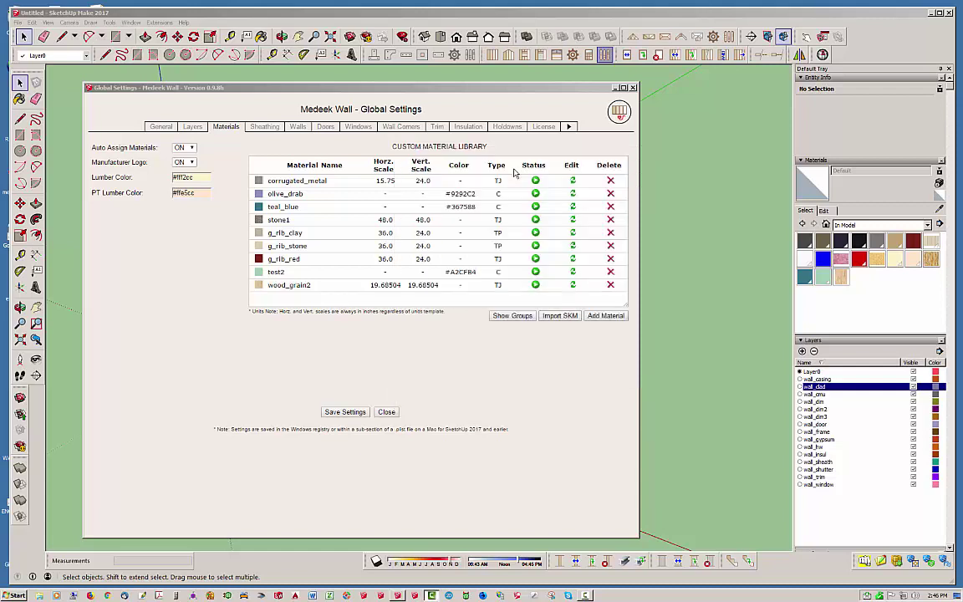
- Check the wood_grain2 library entry's options without changes
mouse_move(260, 286)
click(573, 284)
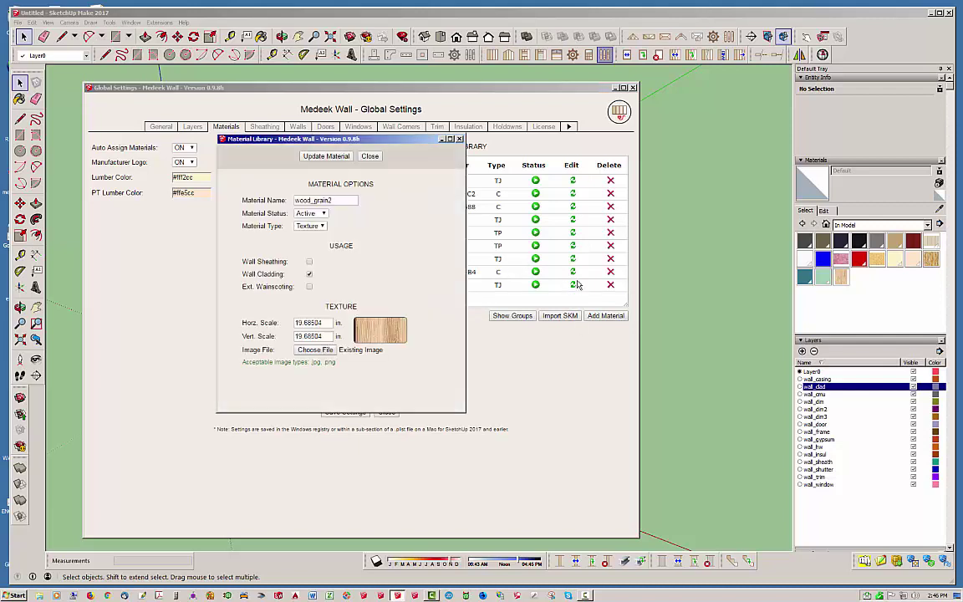
click(369, 155)
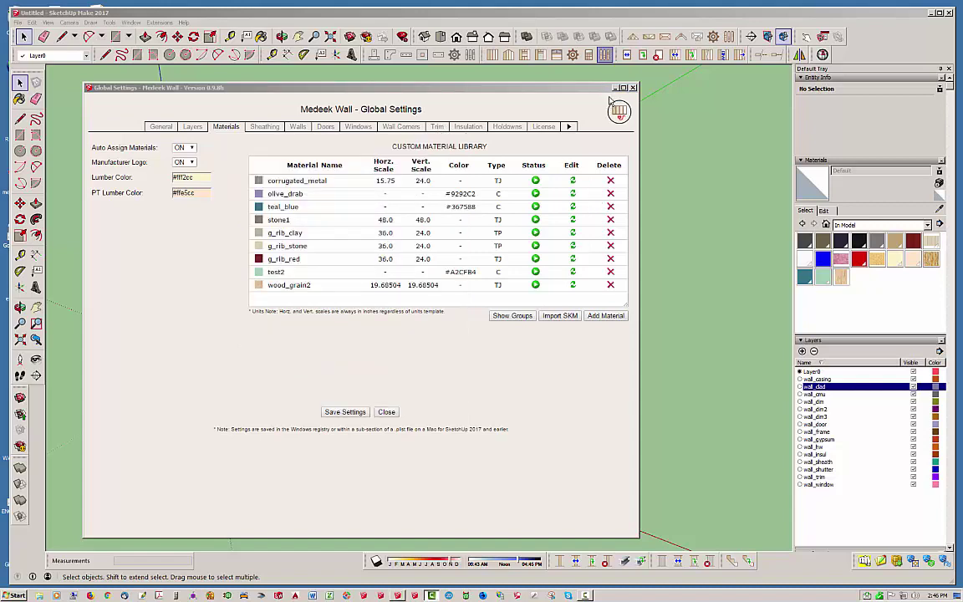
drag(548, 88, 610, 80)
- Set the front wall's cladding to wood_grain2, keeping teal_blue sheathing, and apply
click(697, 79)
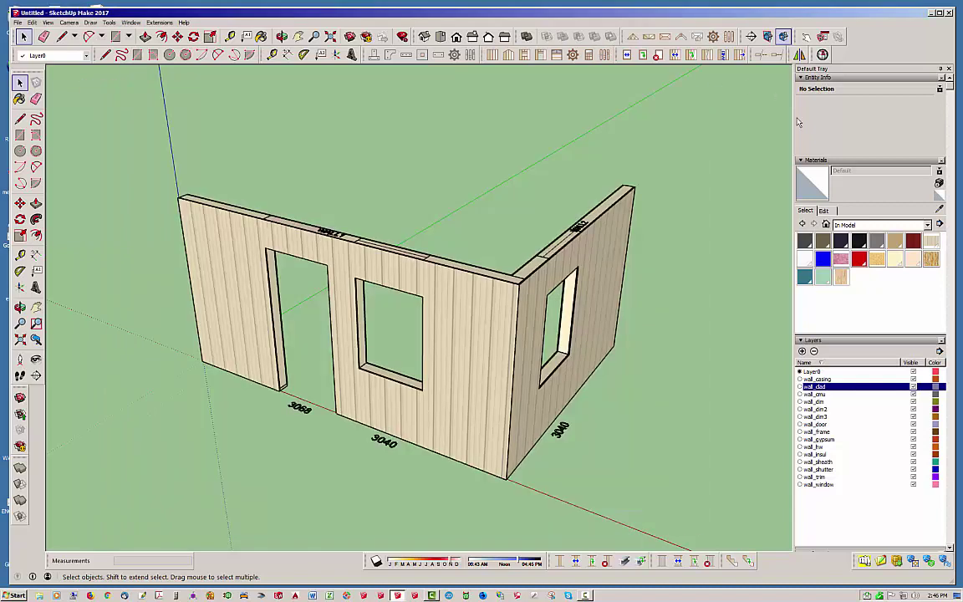
right_click(491, 317)
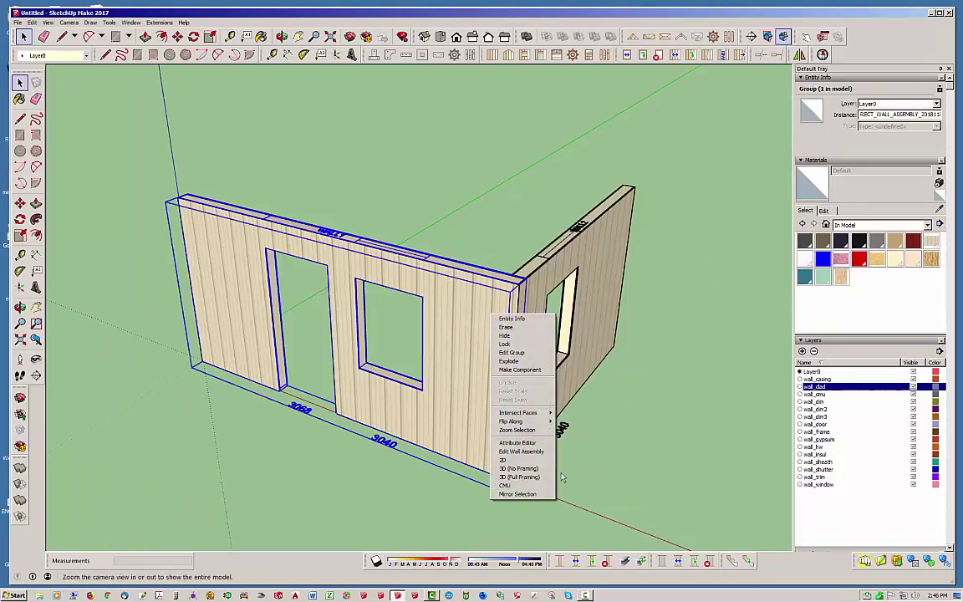
click(528, 453)
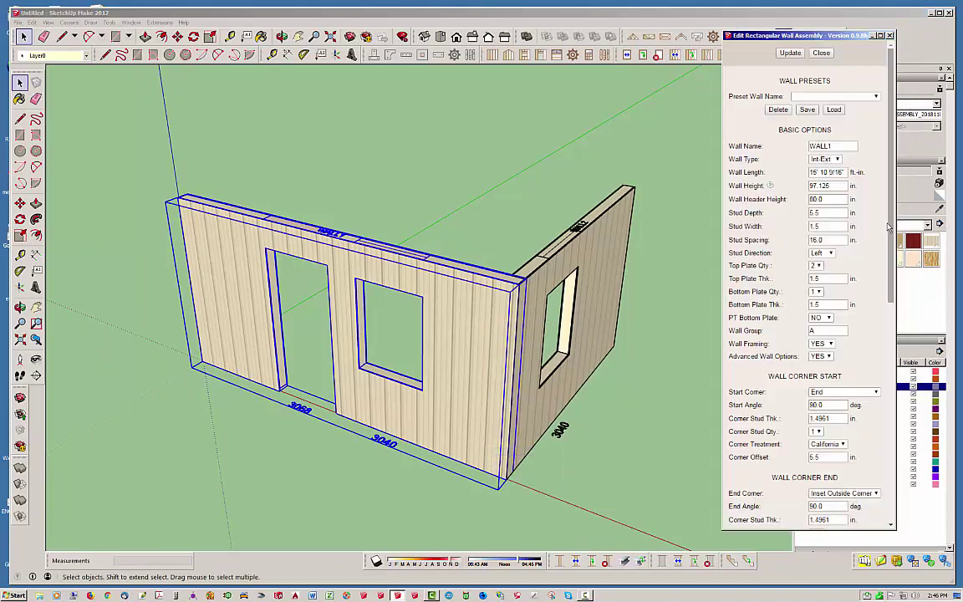
scroll(900, 334, down, 3)
scroll(901, 334, down, 3)
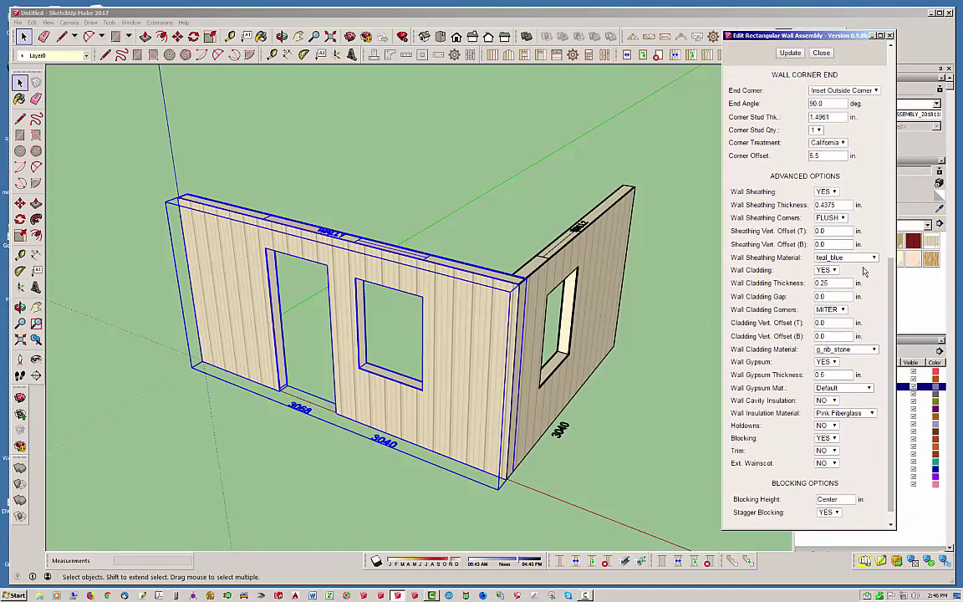
click(846, 257)
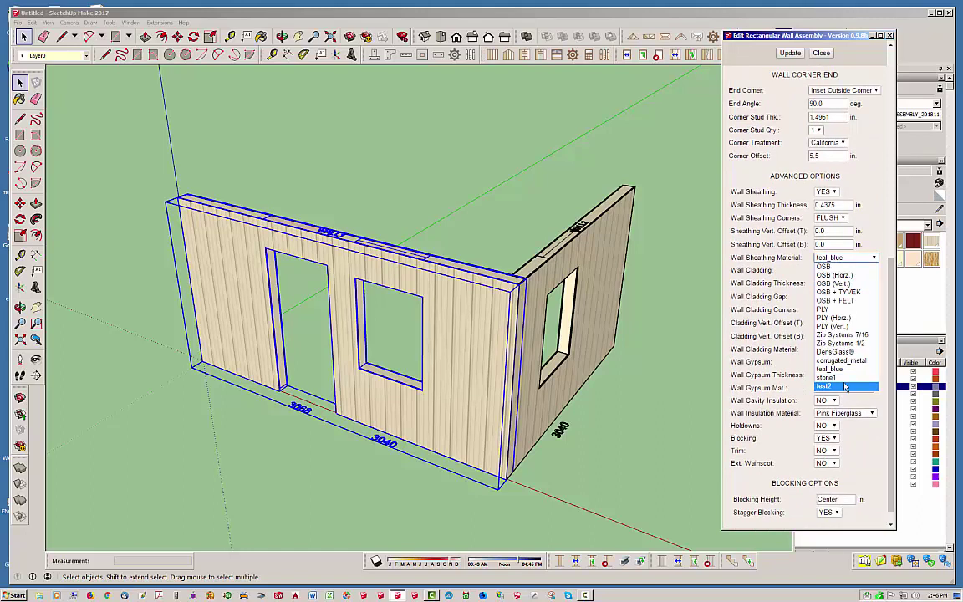
click(872, 401)
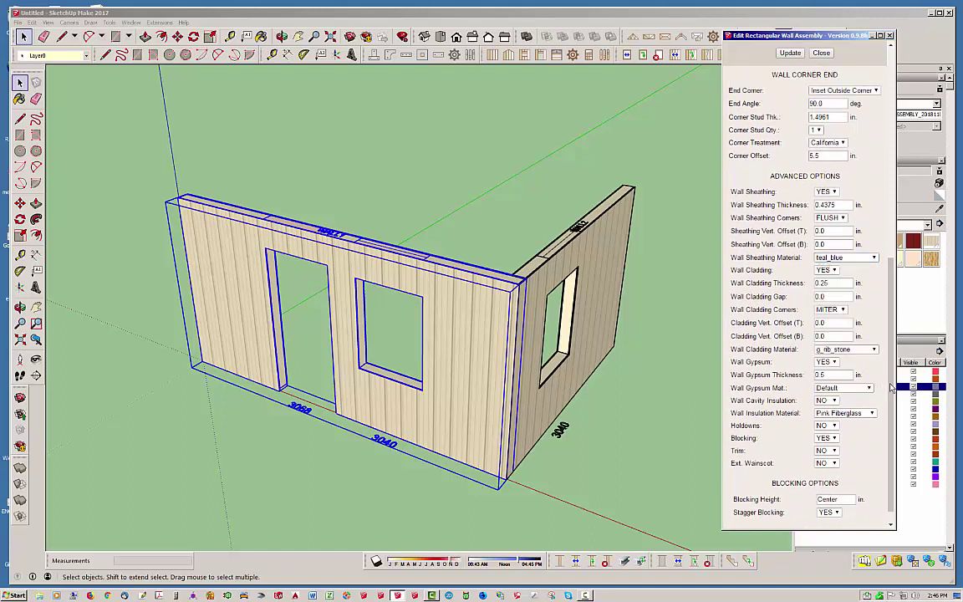
click(874, 351)
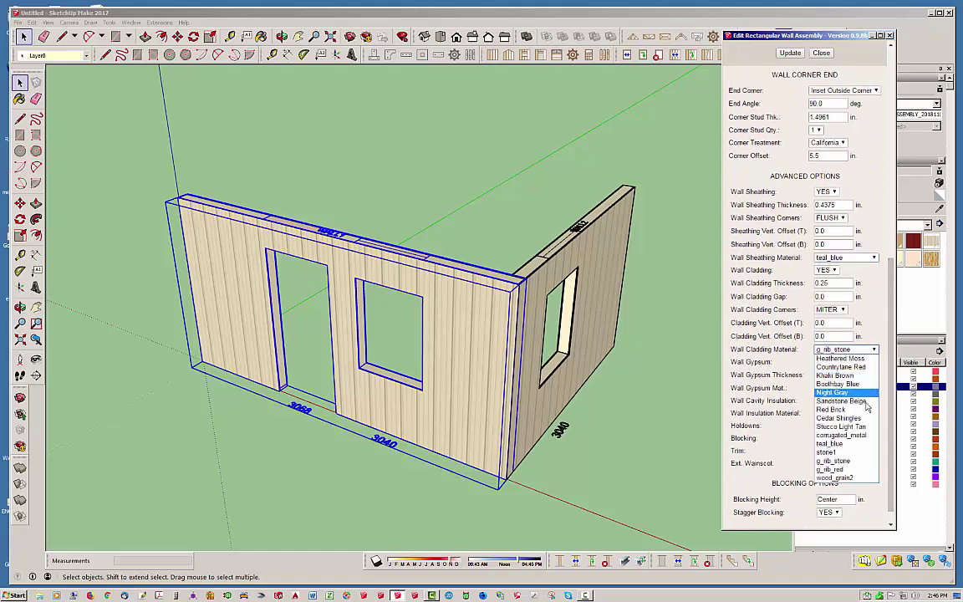
click(851, 480)
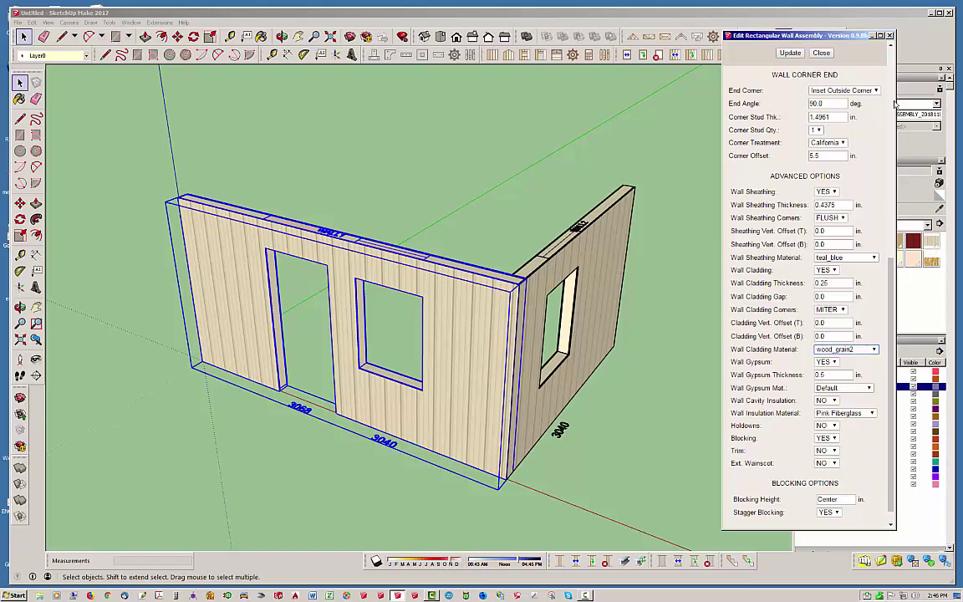
click(791, 53)
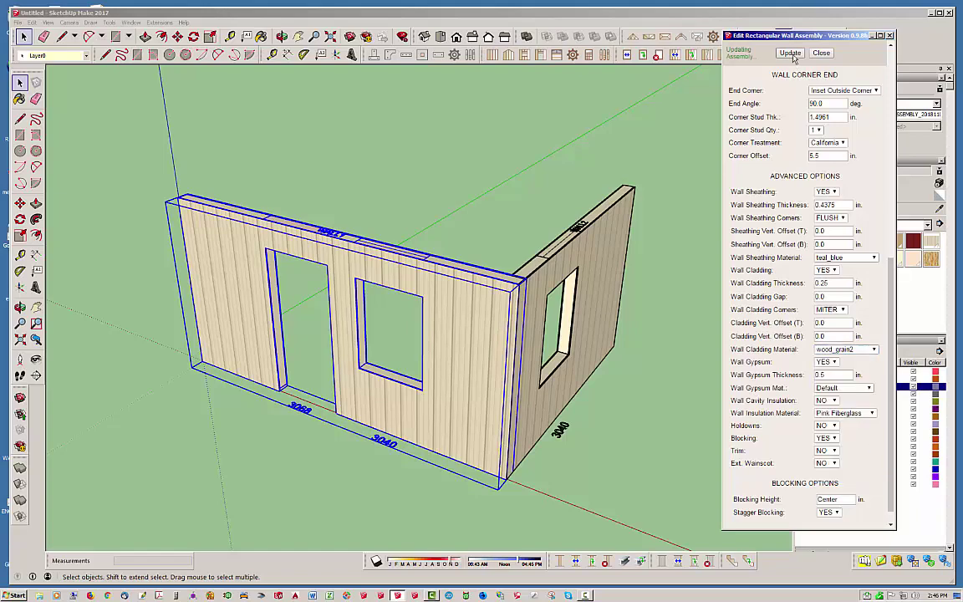
- View the wood-clad wall with its door and window from the front, then close the editor
click(656, 332)
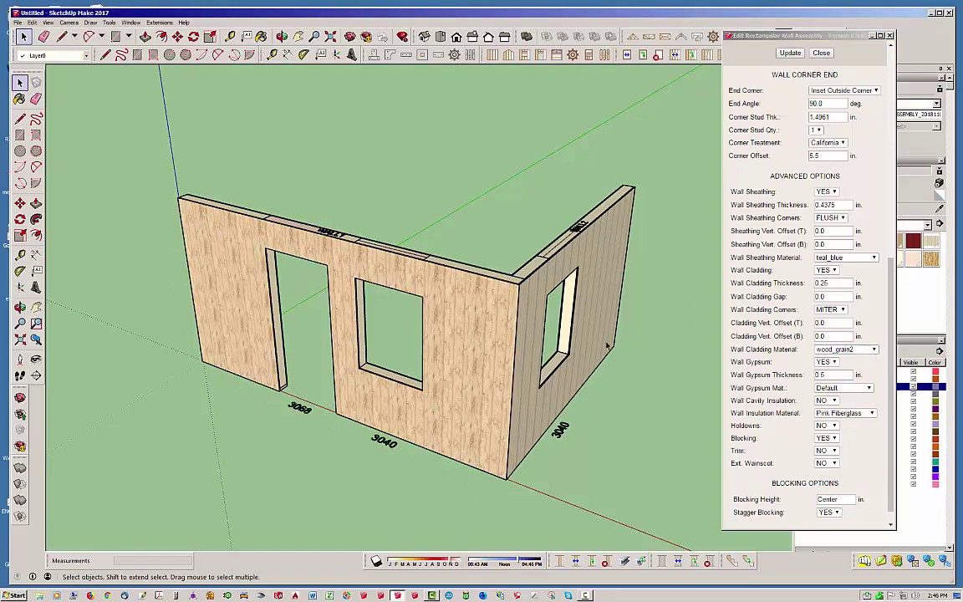
middle_drag(547, 311, 443, 301)
scroll(542, 272, up, 6)
scroll(572, 257, down, 4)
scroll(458, 240, up, 2)
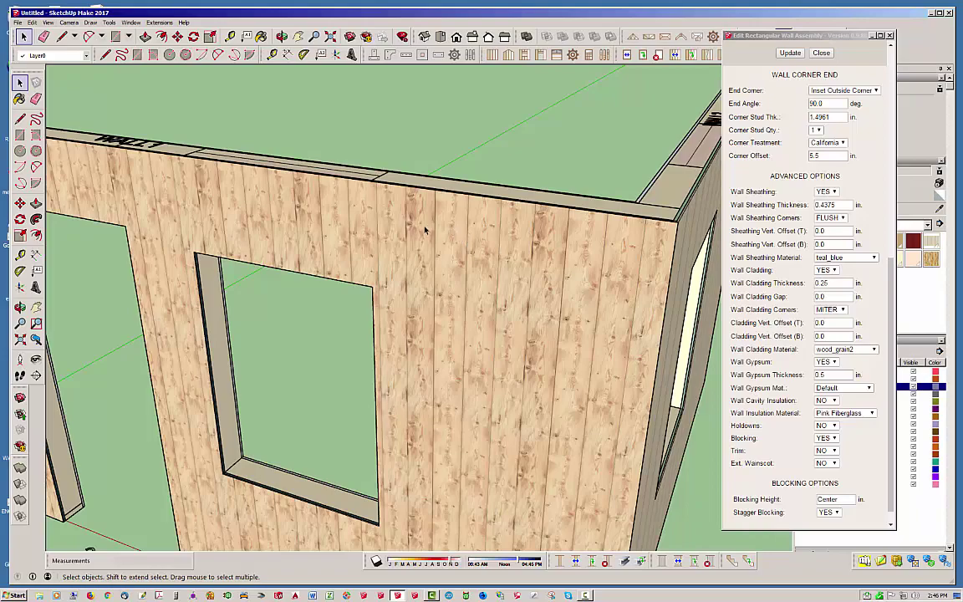
scroll(424, 230, down, 3)
middle_drag(425, 230, 539, 241)
scroll(596, 274, up, 3)
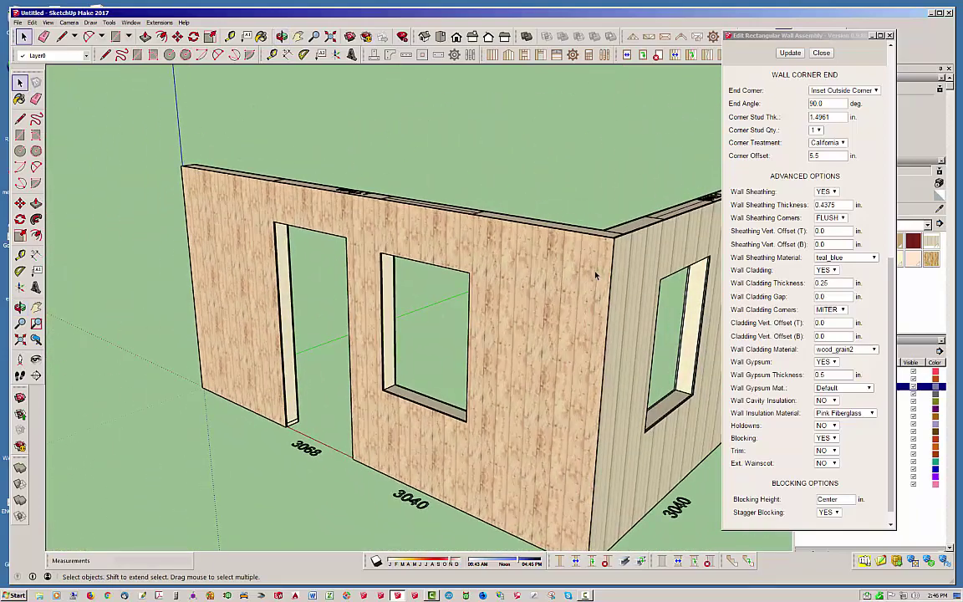
click(822, 54)
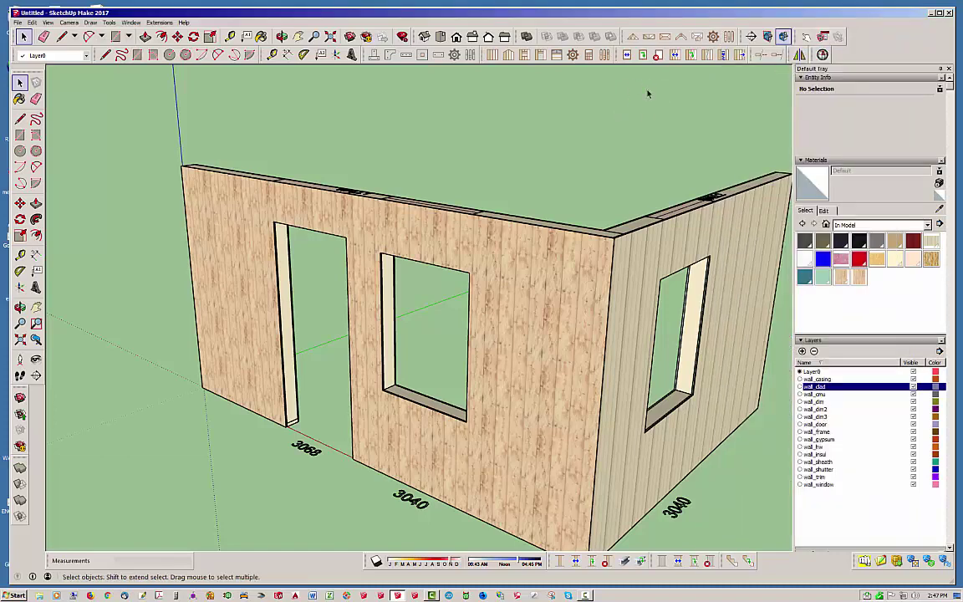
click(604, 55)
click(289, 117)
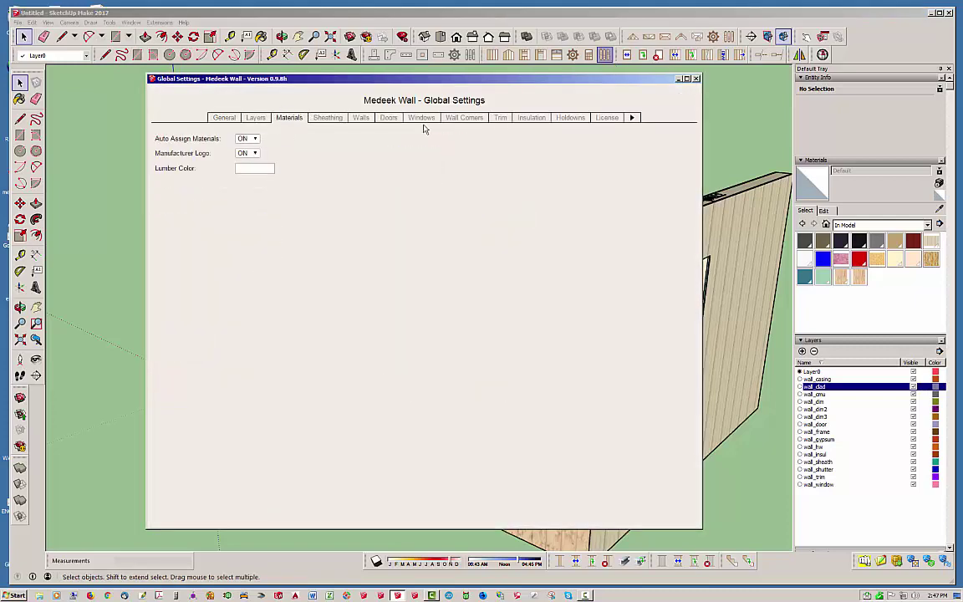
click(636, 211)
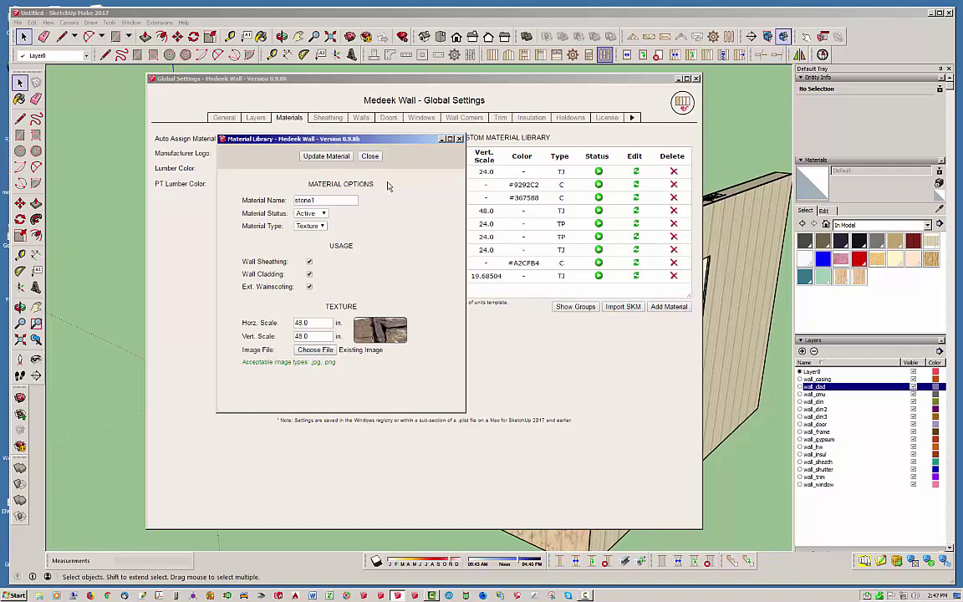
click(369, 155)
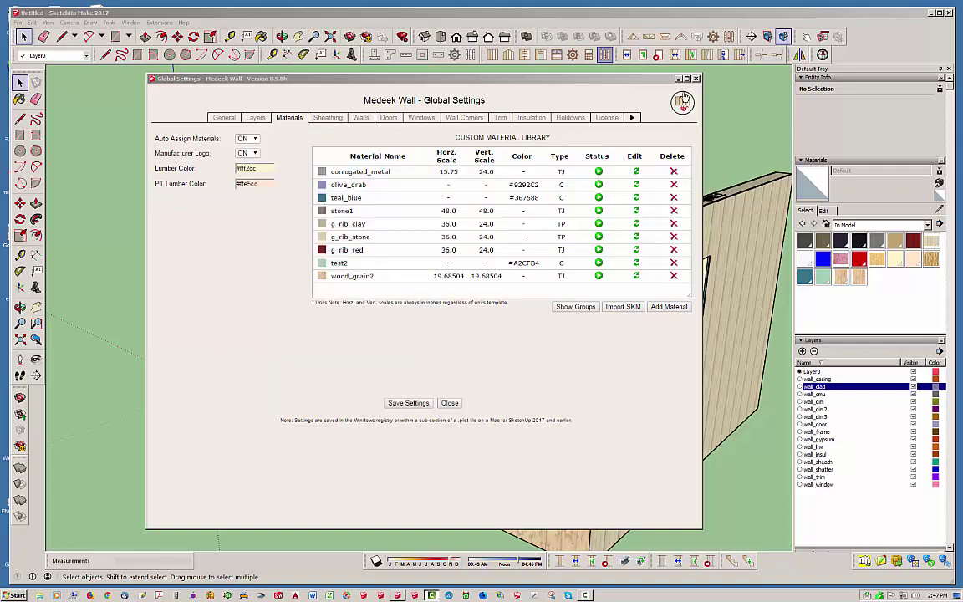
mouse_move(585, 77)
mouse_down()
mouse_move(606, 81)
mouse_move(589, 83)
mouse_up()
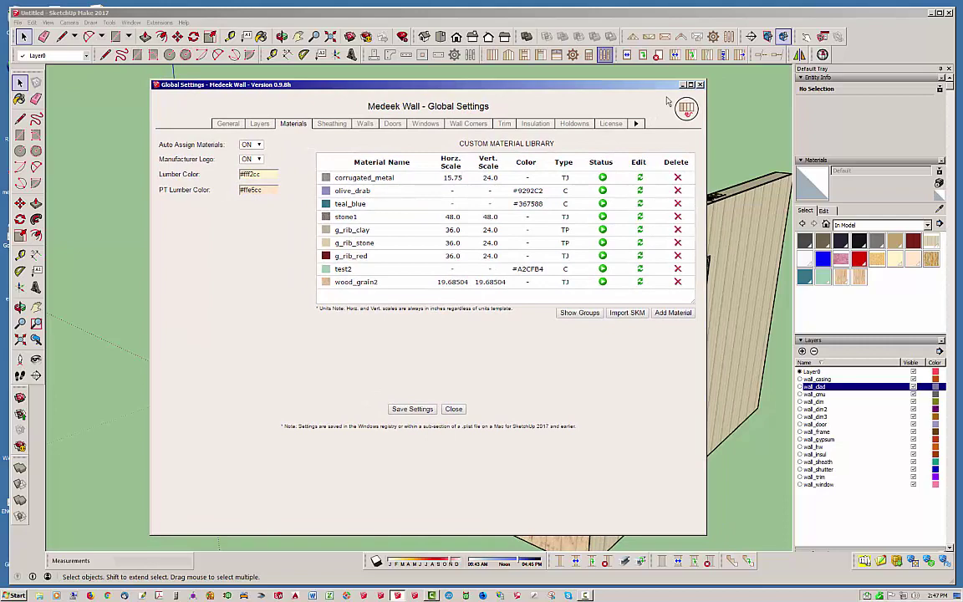
drag(609, 78, 578, 76)
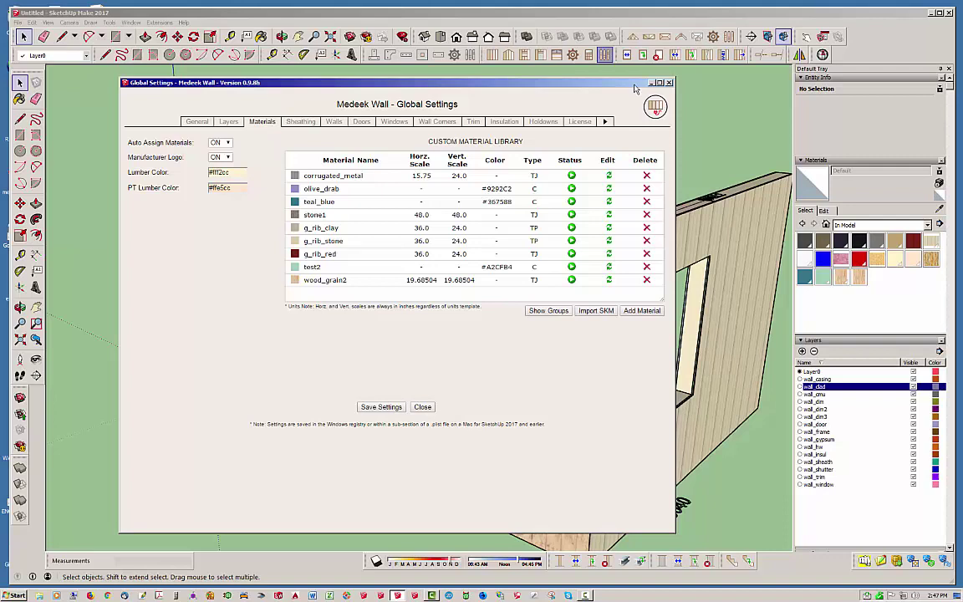
click(669, 82)
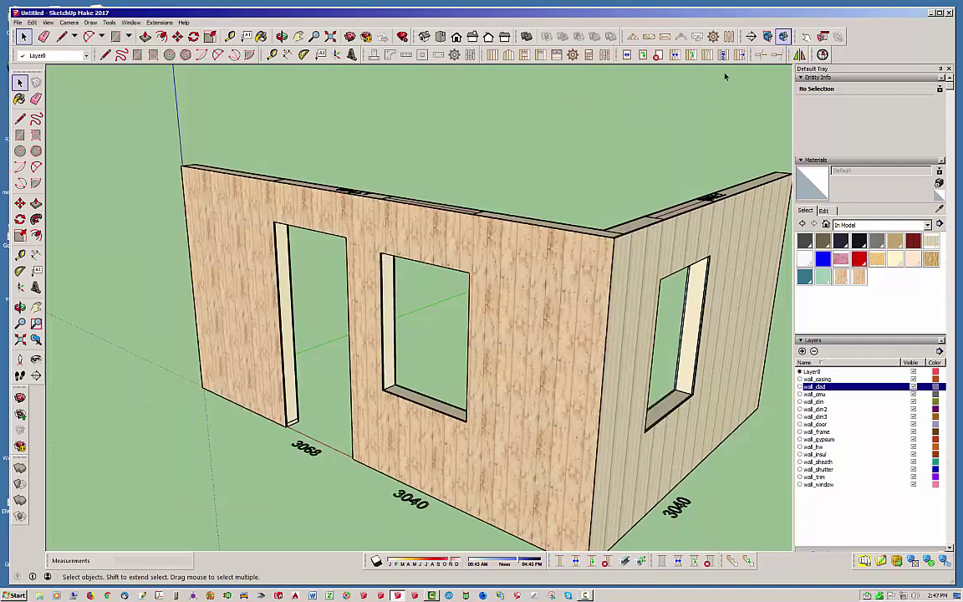
click(729, 37)
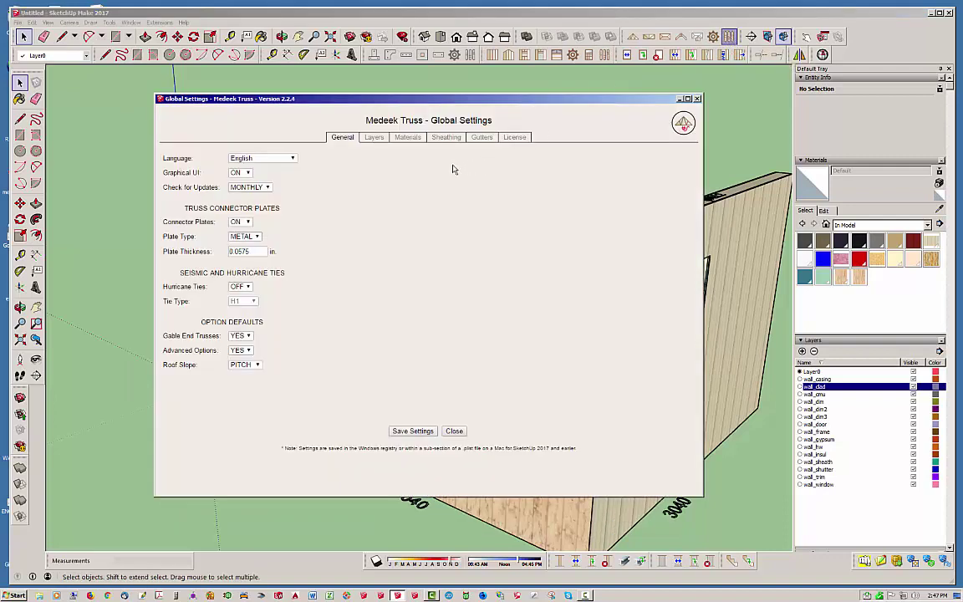
click(408, 139)
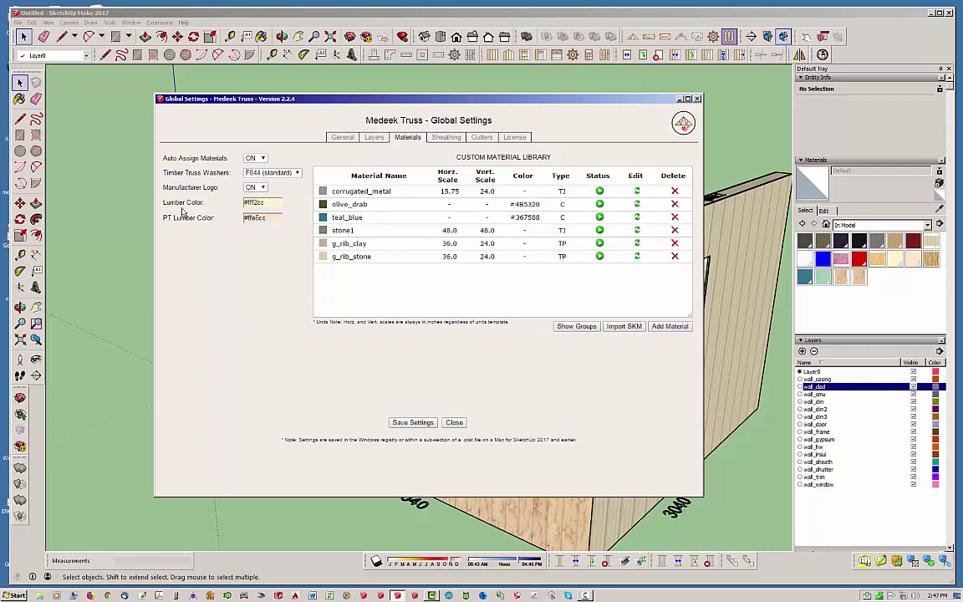
click(699, 99)
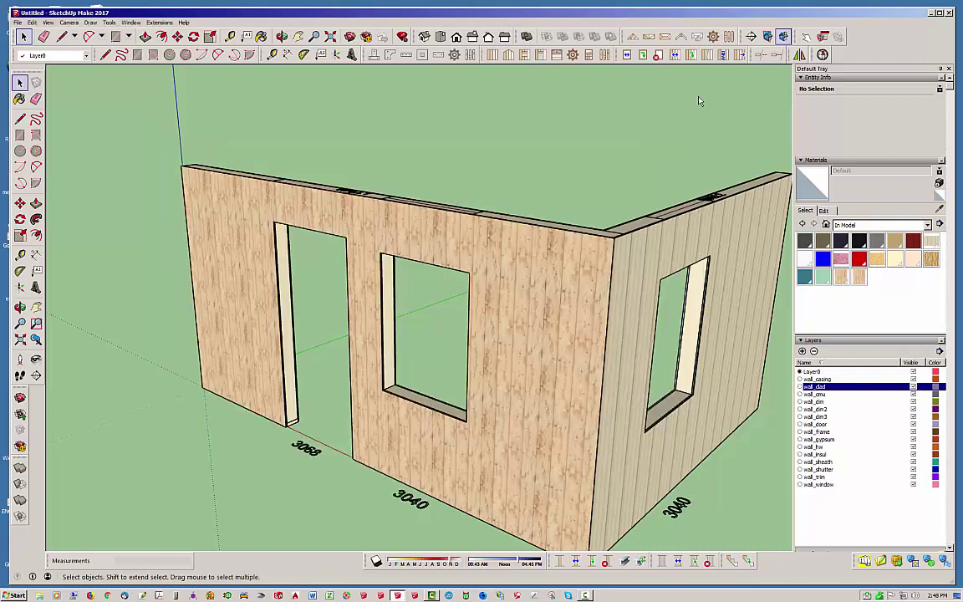